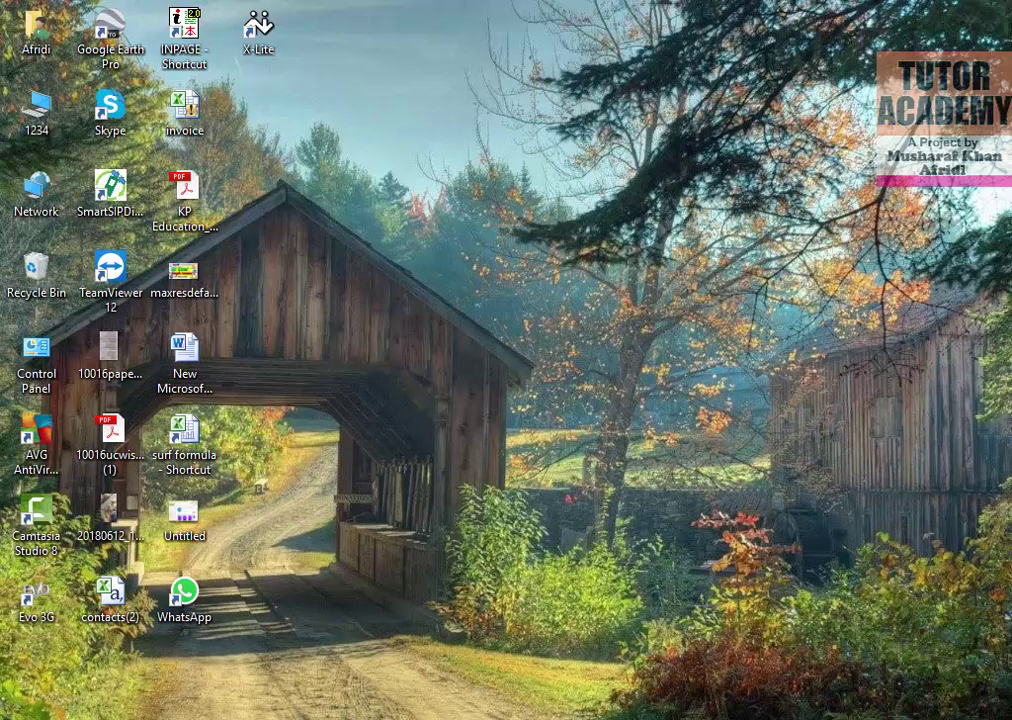
- Restore the registration workbook and rename the F1 header from Marks to 'Marks 500'
left_click(455, 640)
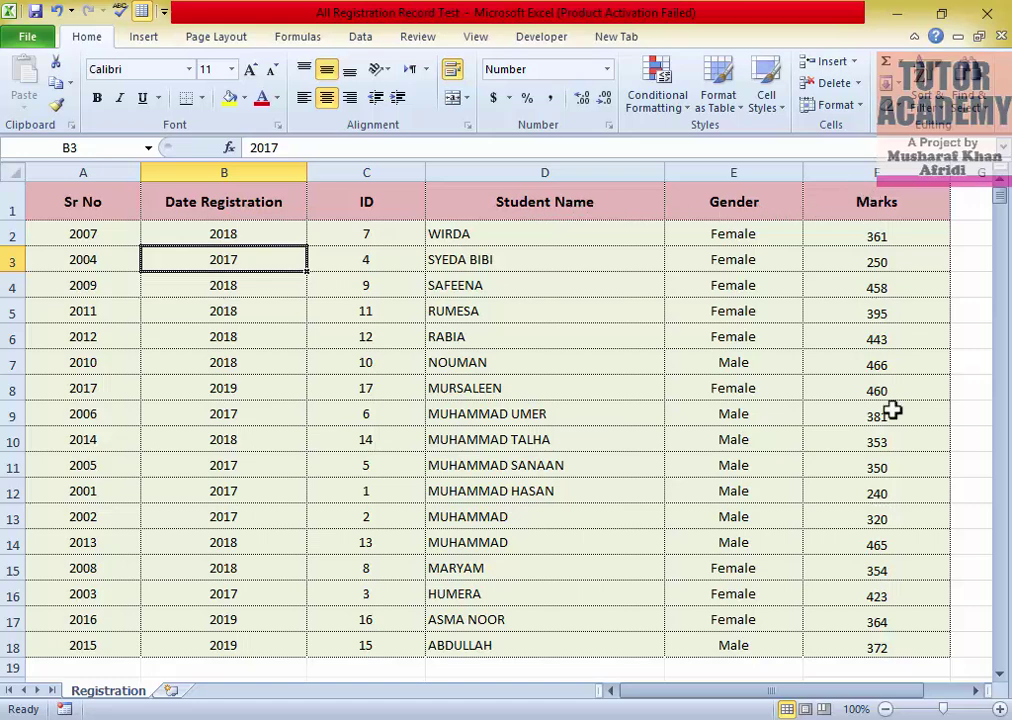
double_click(876, 200)
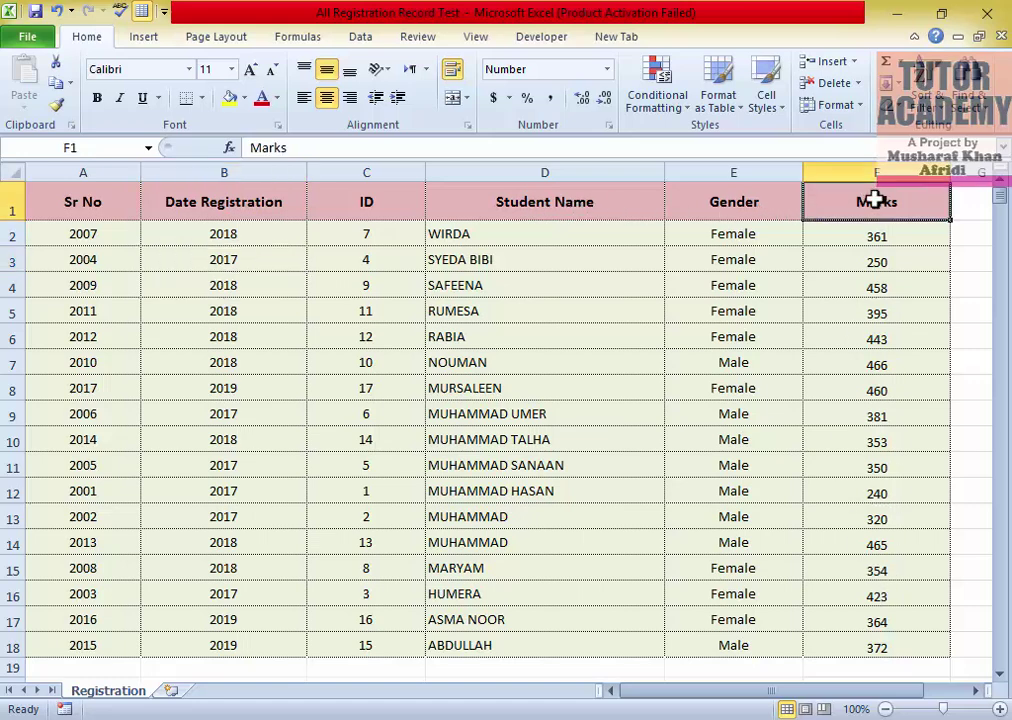
left_click(379, 147)
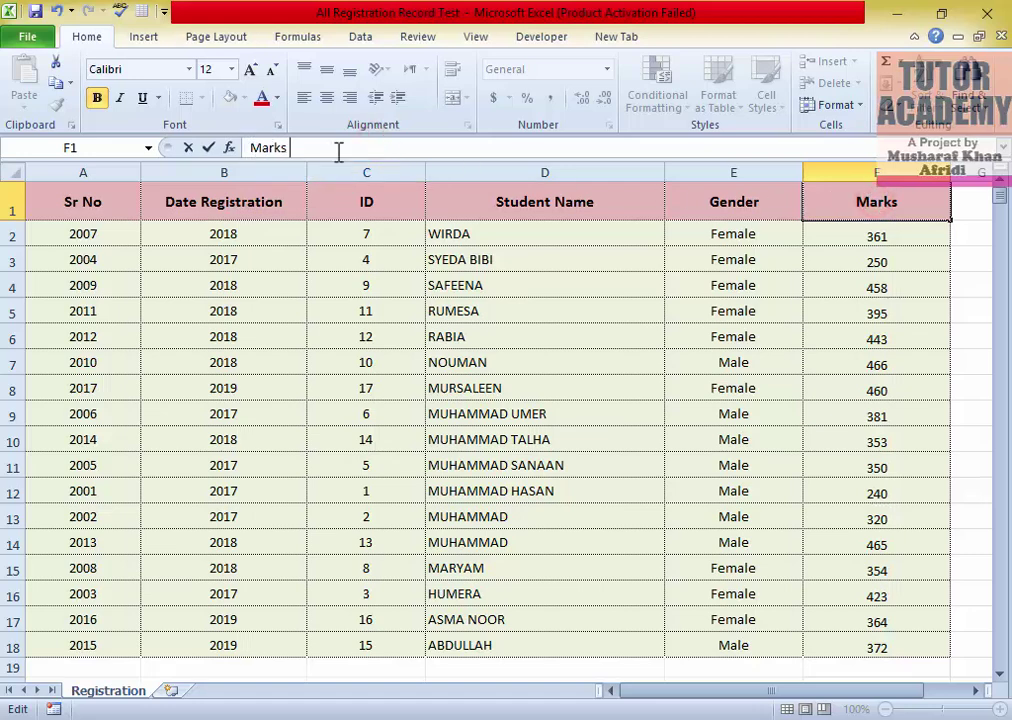
type("500")
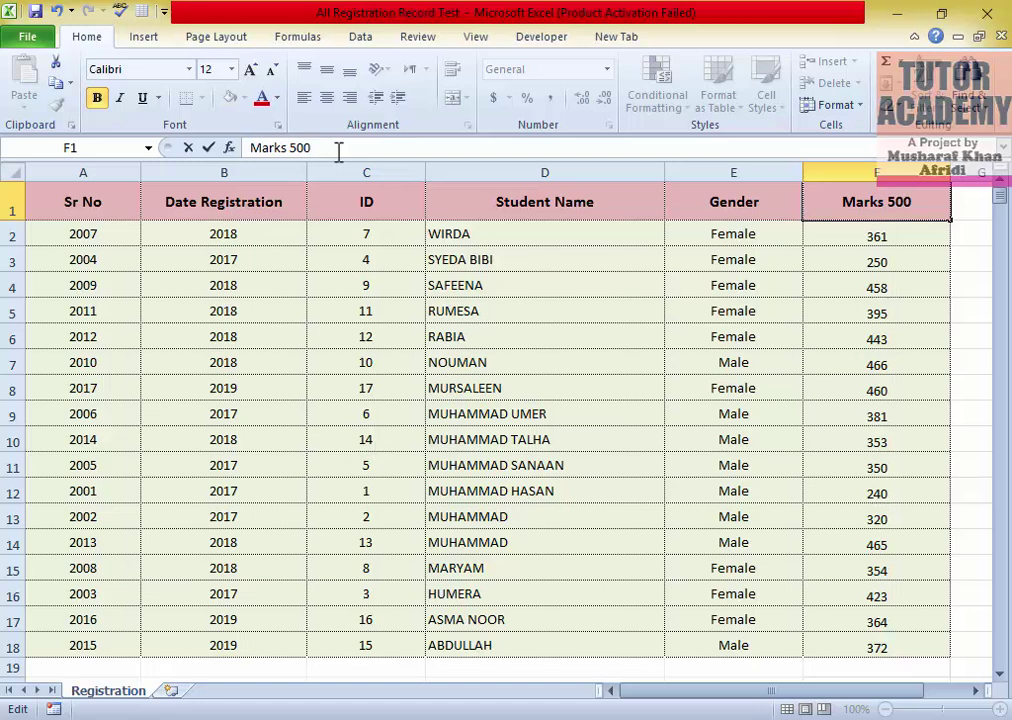
key("Return")
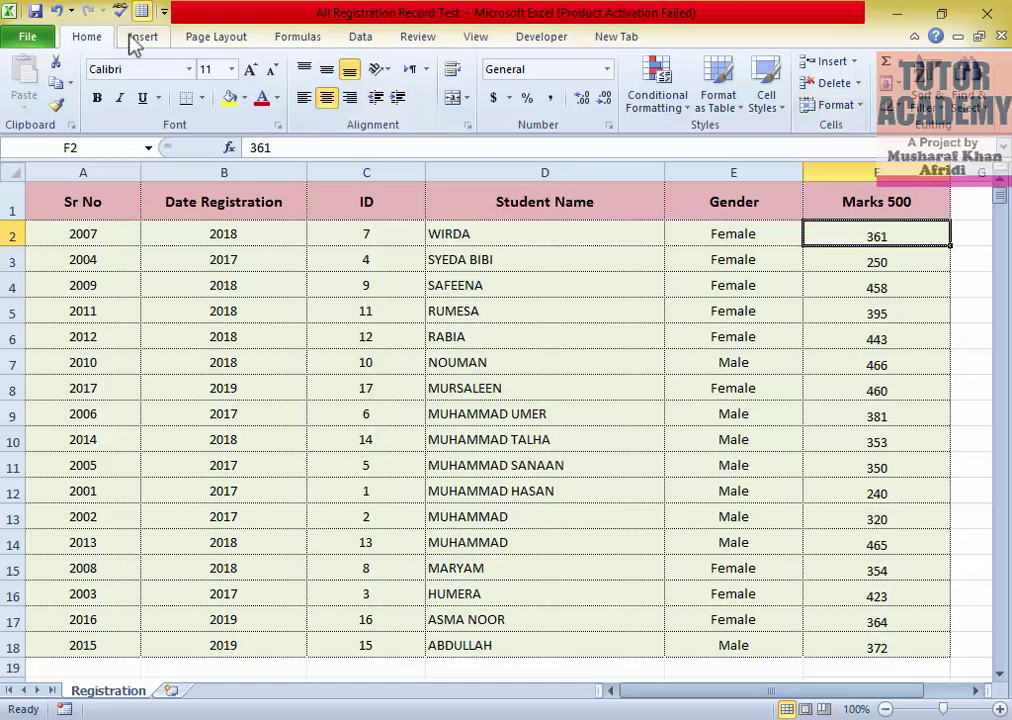
- Turn on filter arrows for the table headers from Home's Sort & Filter menu
left_click(364, 38)
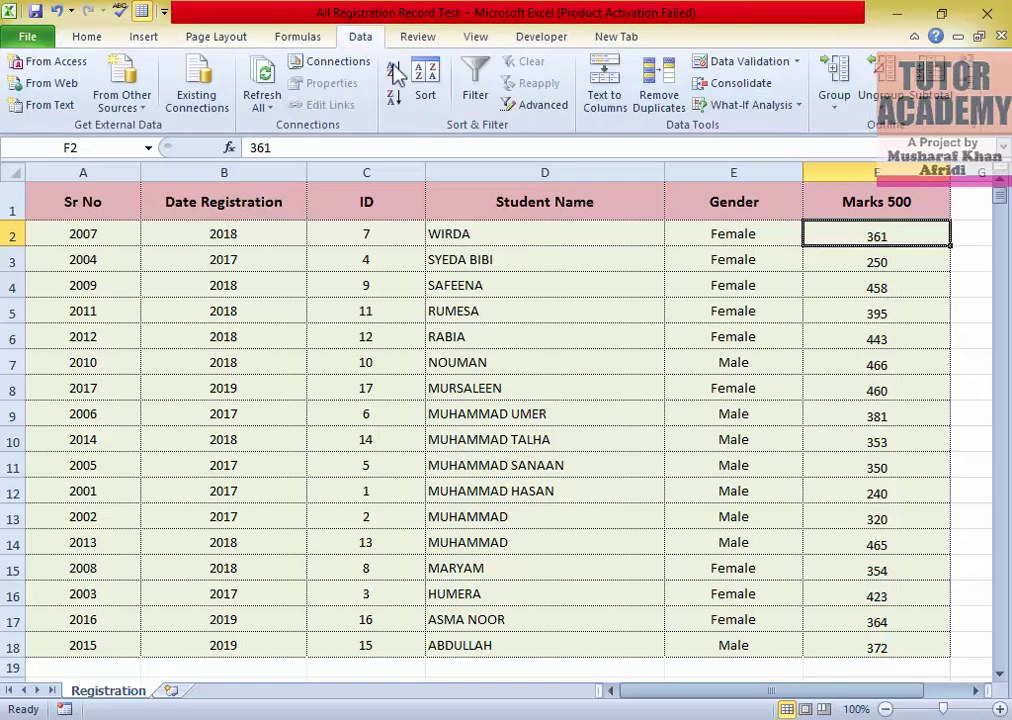
left_click(86, 36)
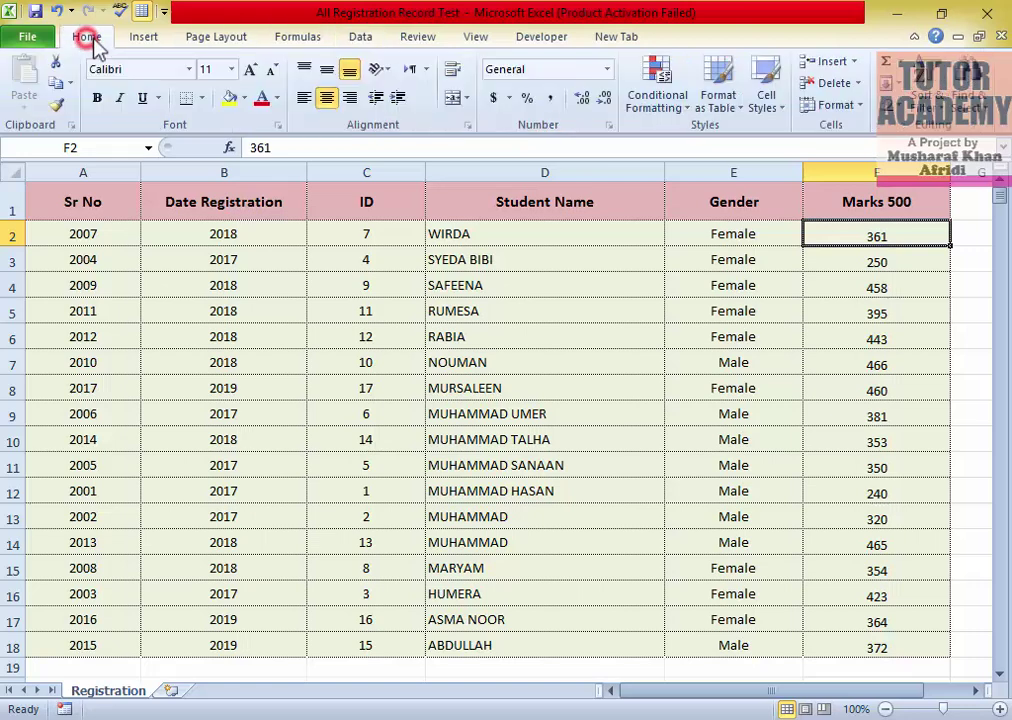
left_click(926, 105)
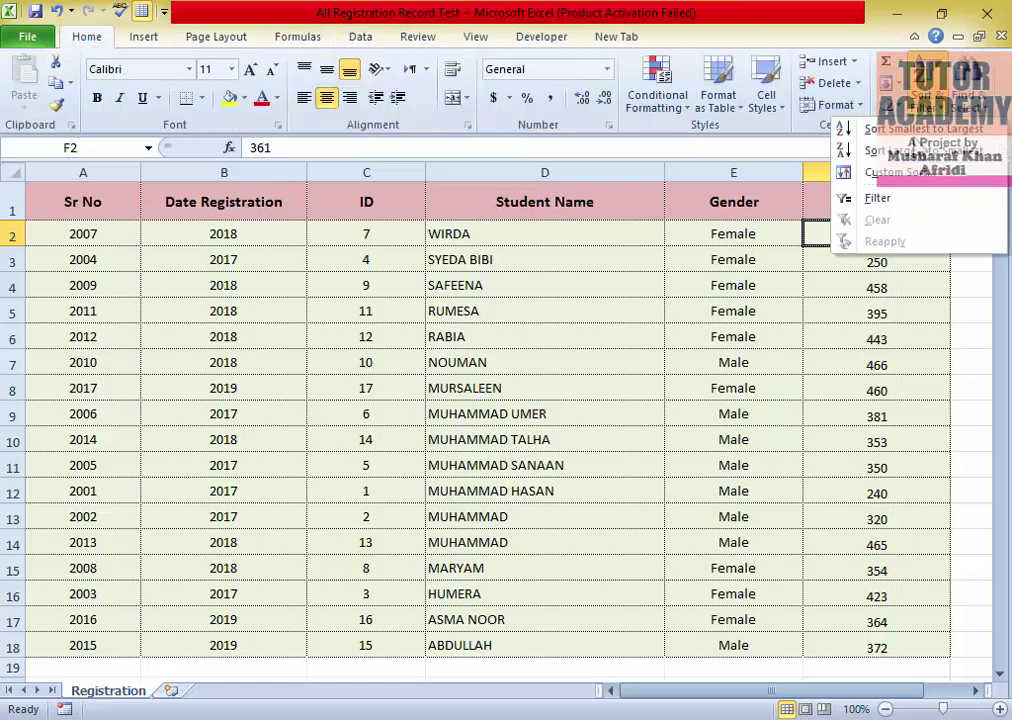
left_click(884, 203)
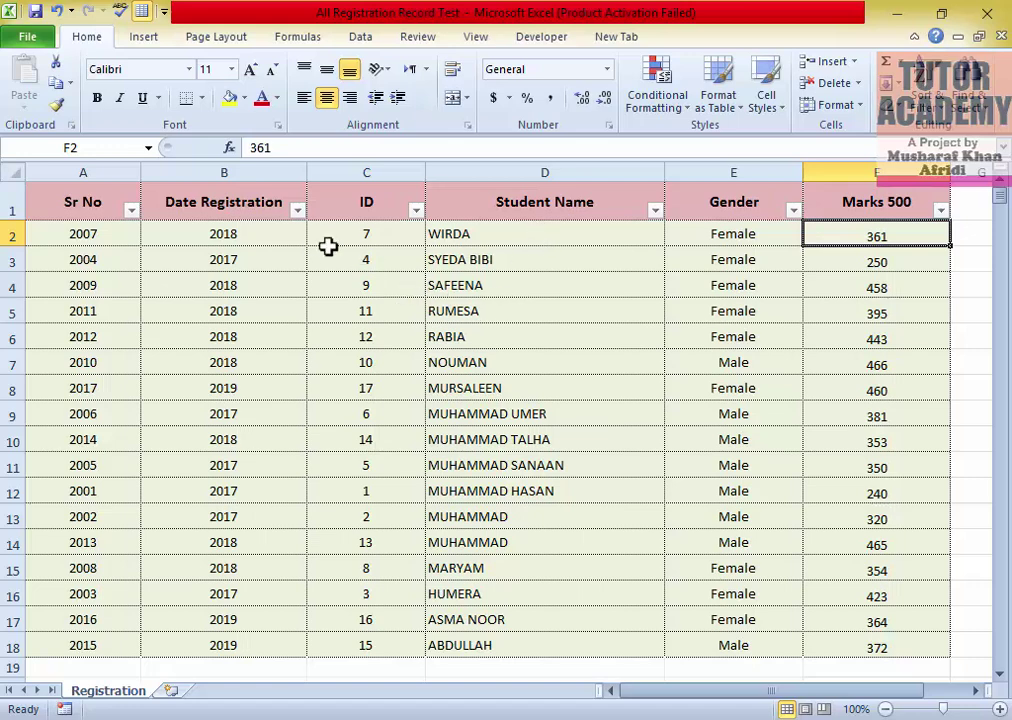
- Filter Date Registration to 2017 only, then reselect all years to show all 17 rows
left_click(297, 209)
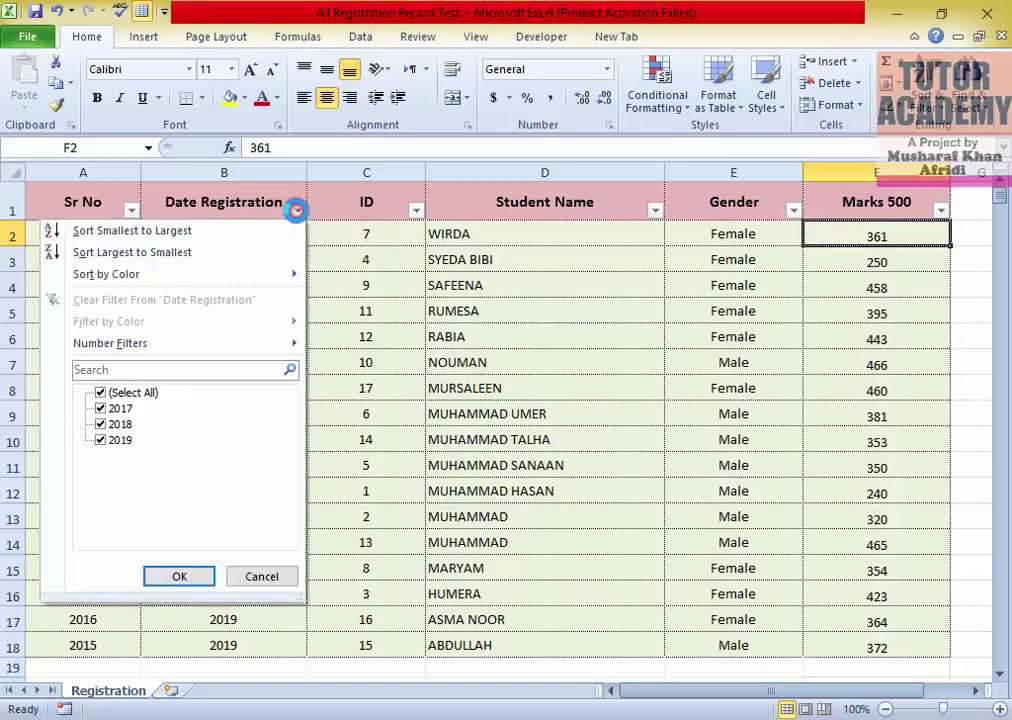
left_click(100, 393)
left_click(100, 409)
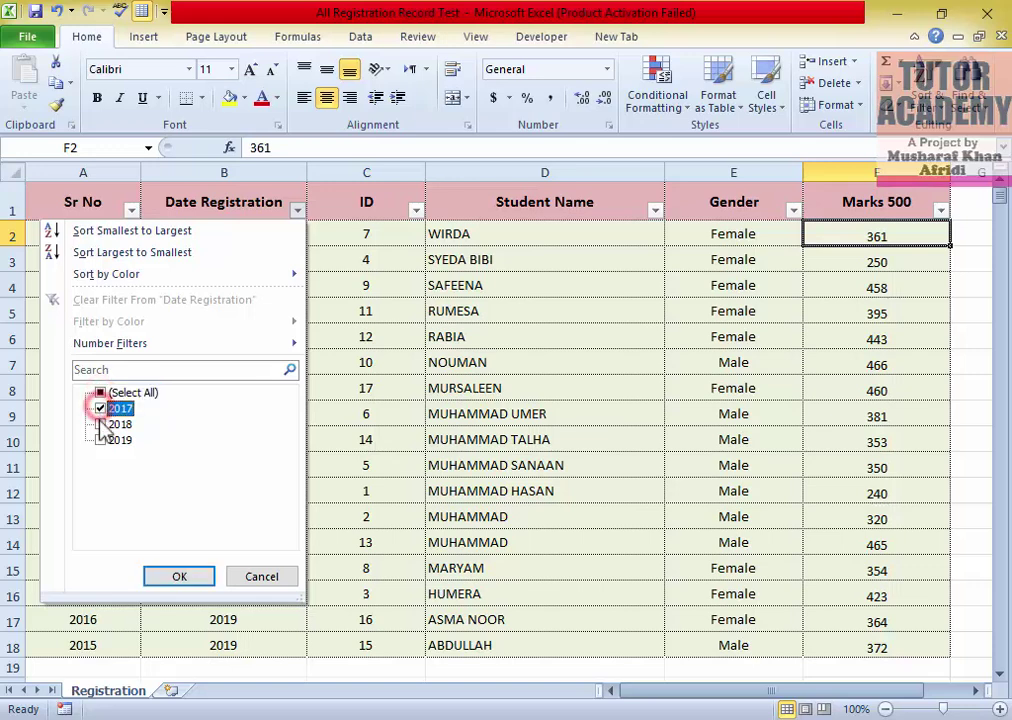
left_click(178, 578)
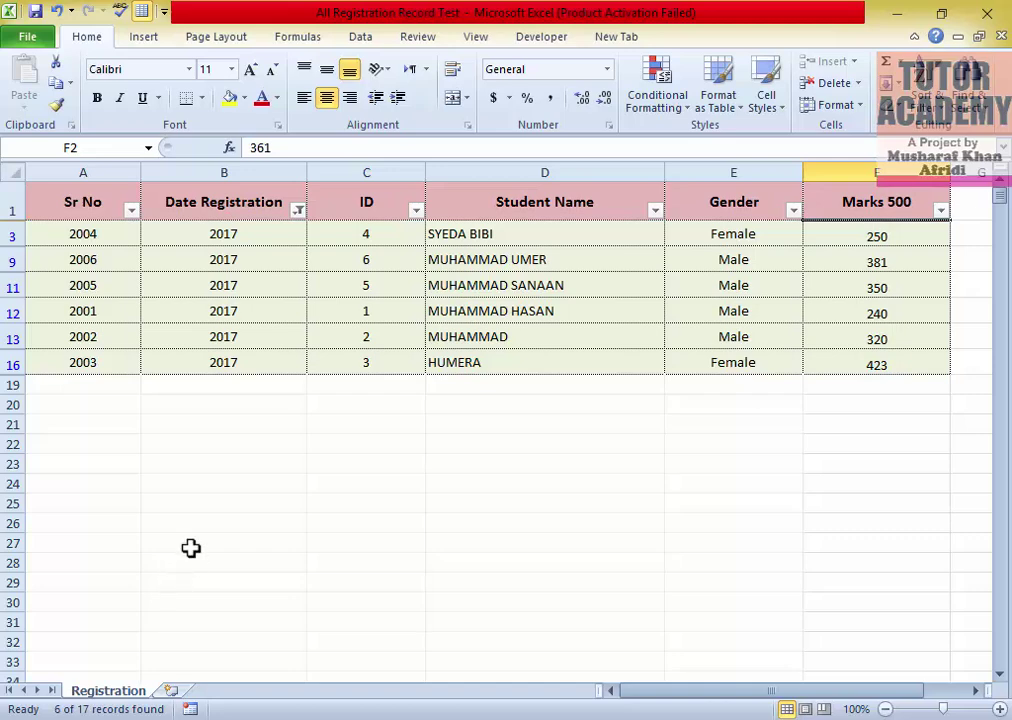
left_click(296, 210)
left_click(100, 393)
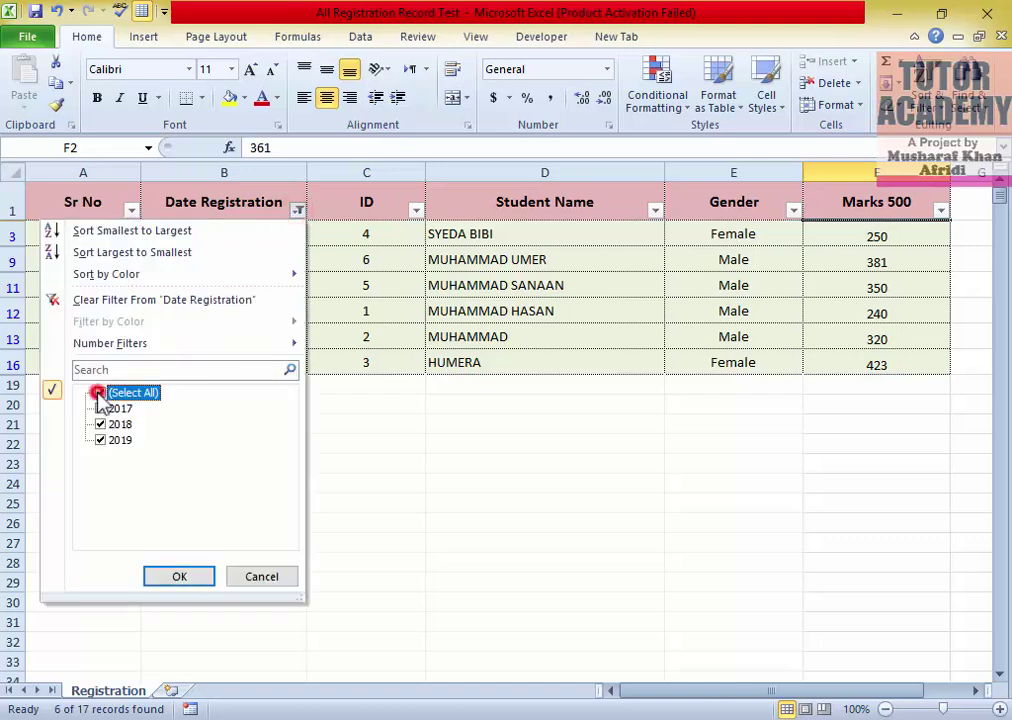
left_click(177, 578)
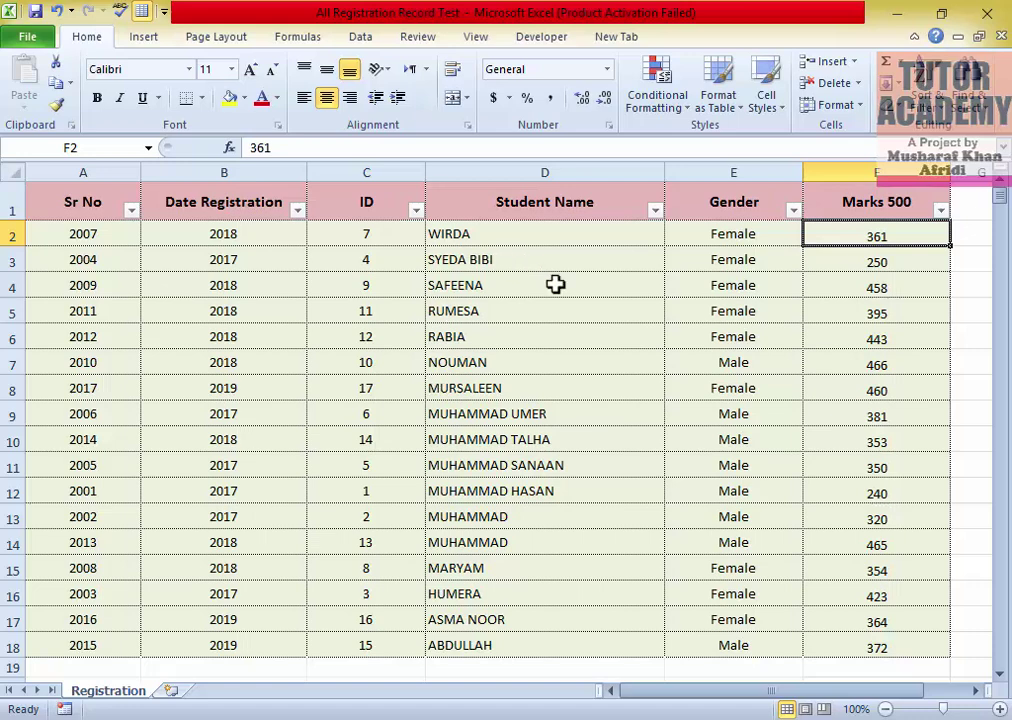
left_click(793, 210)
left_click(596, 392)
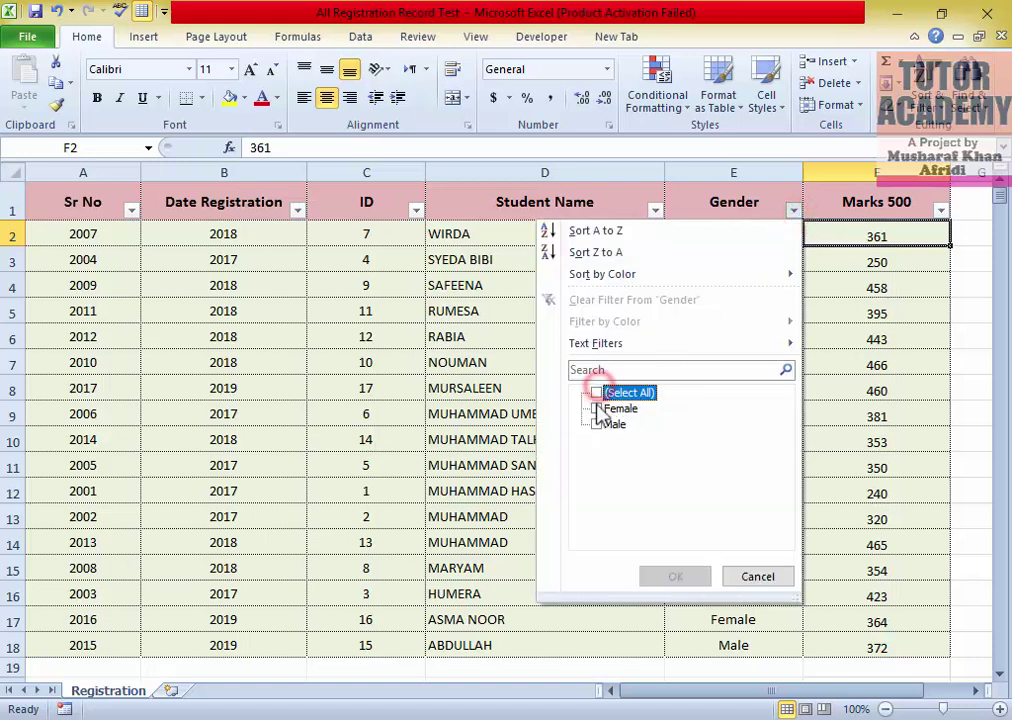
left_click(597, 424)
left_click(674, 576)
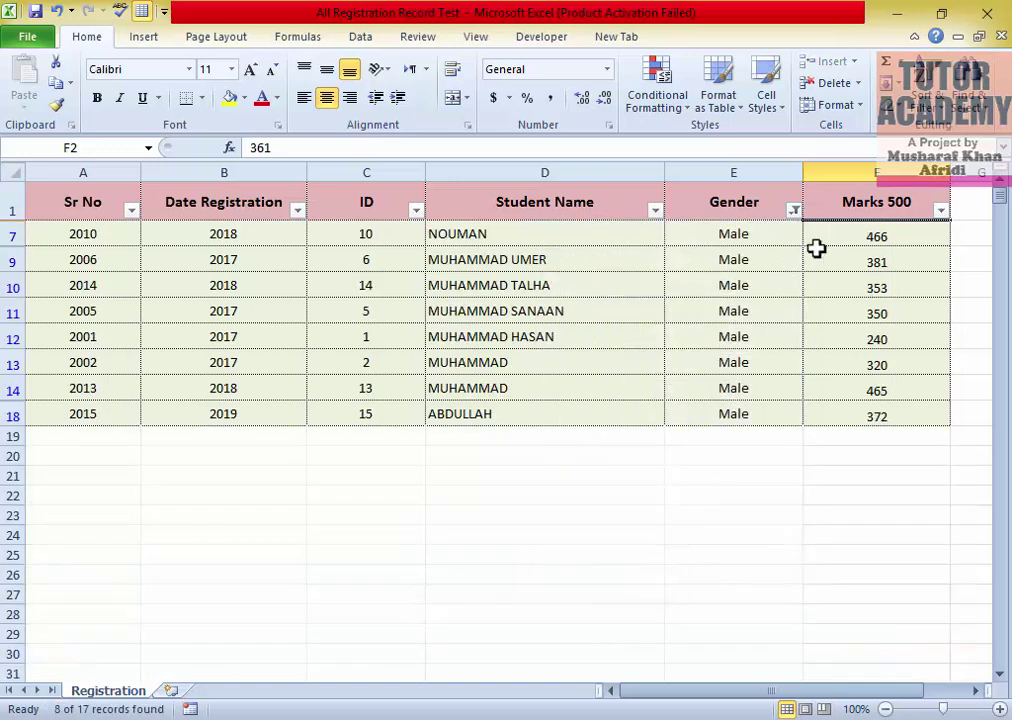
left_click(793, 210)
left_click(597, 392)
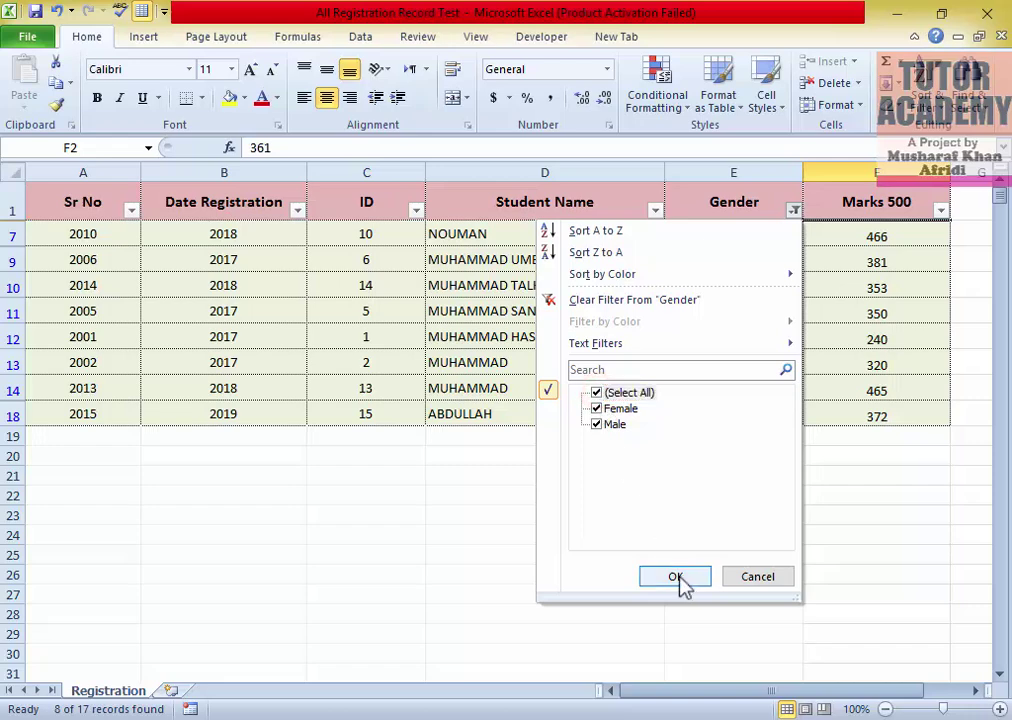
mouse_move(648, 276)
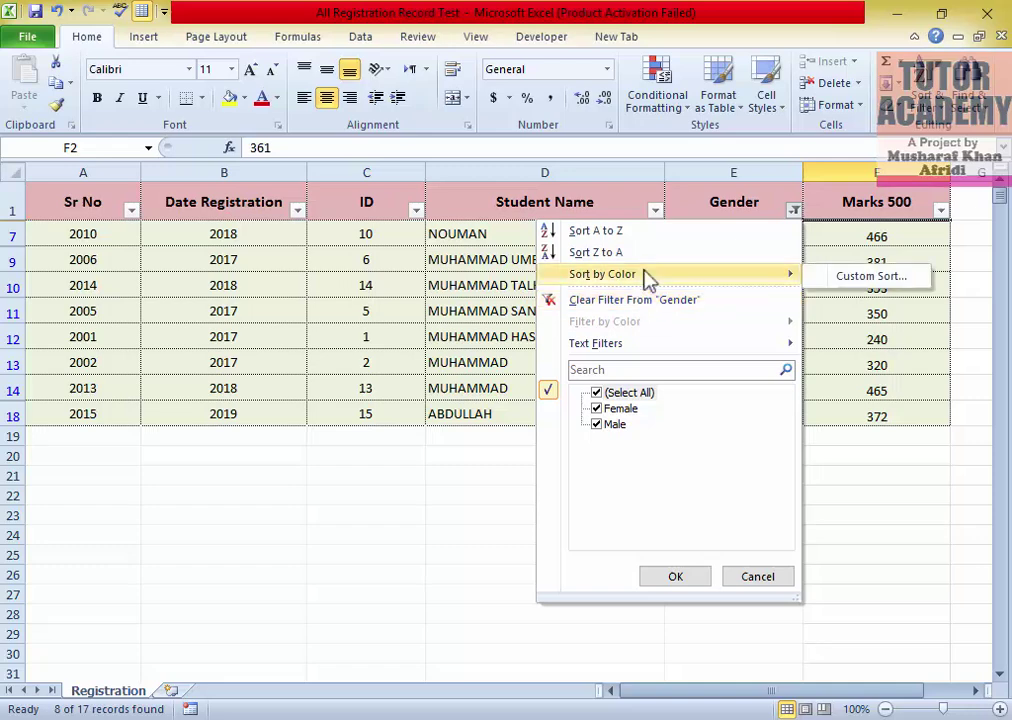
mouse_move(630, 350)
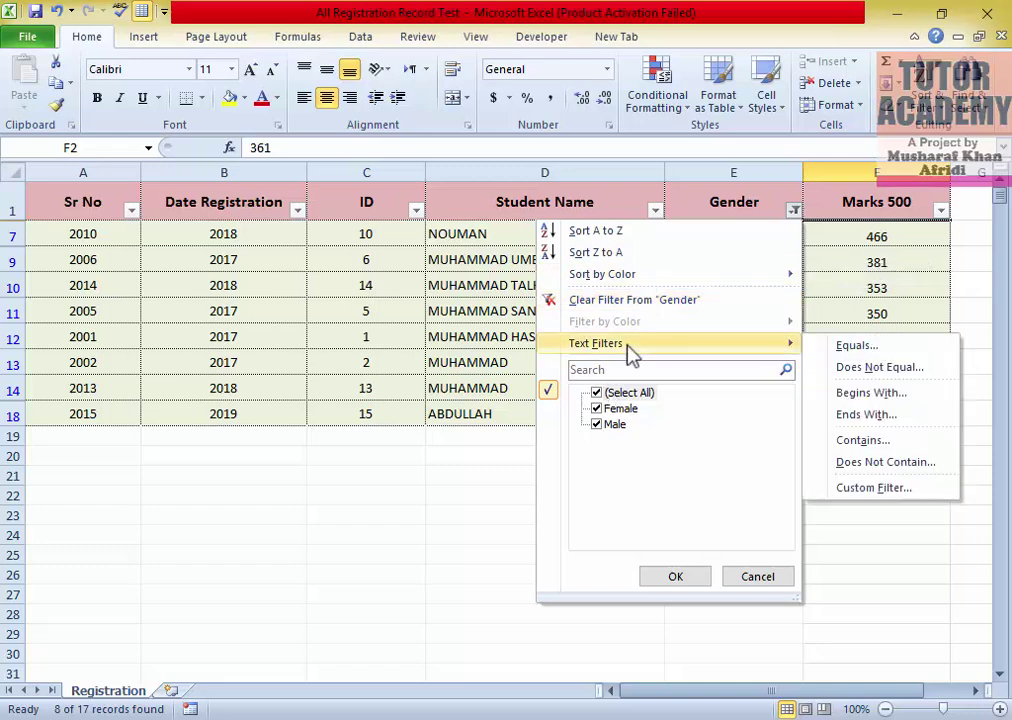
left_click(866, 488)
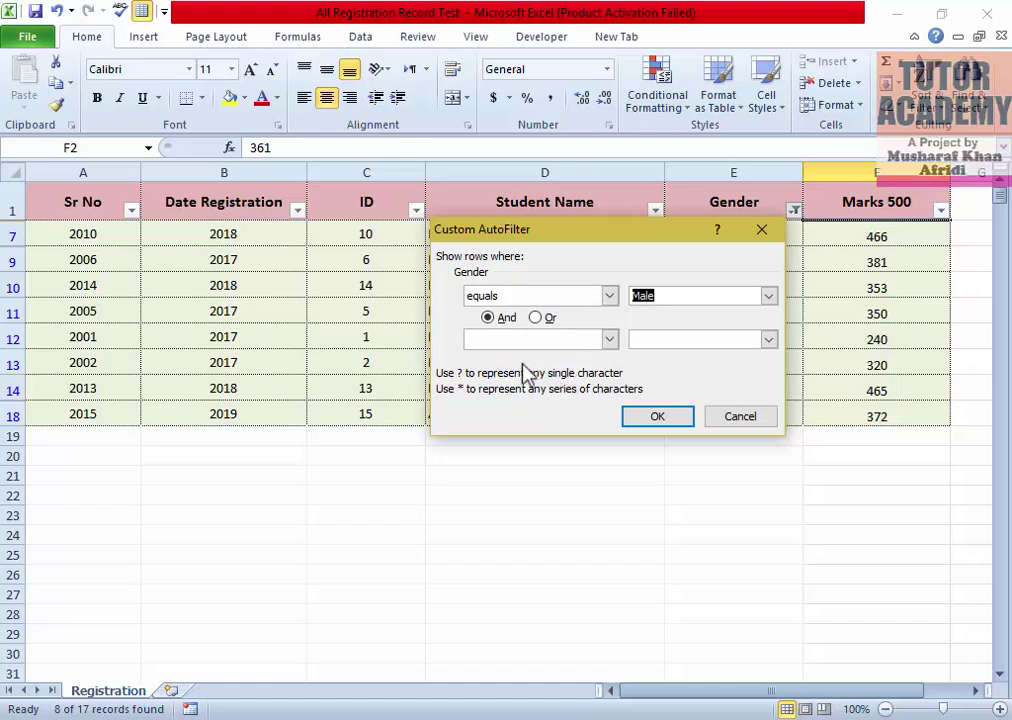
left_click(716, 418)
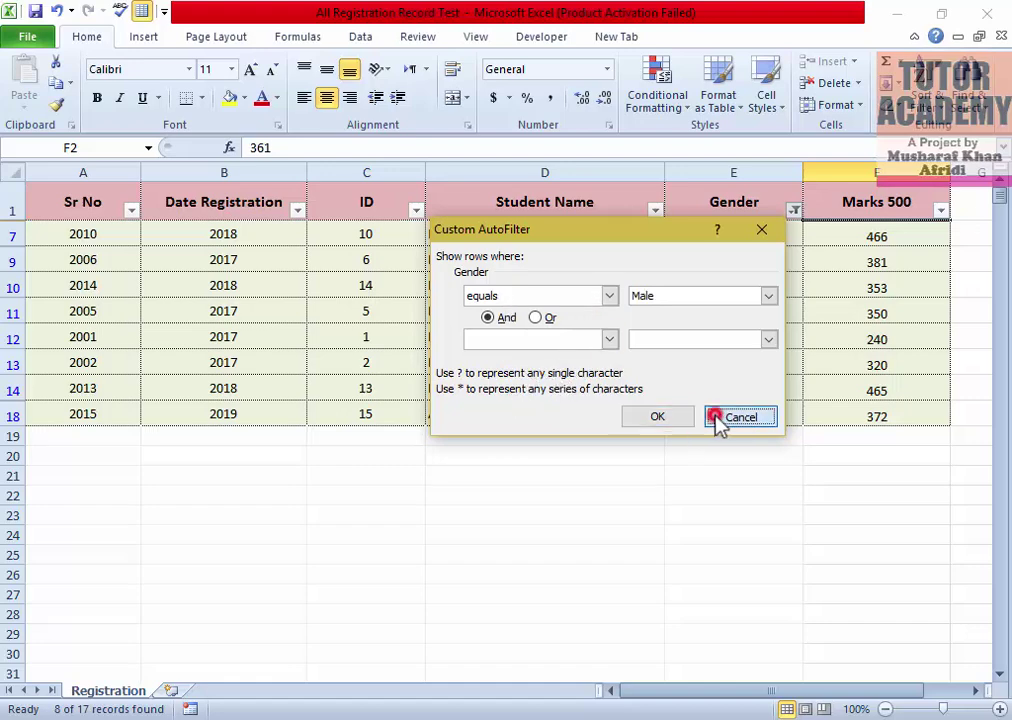
left_click(481, 287)
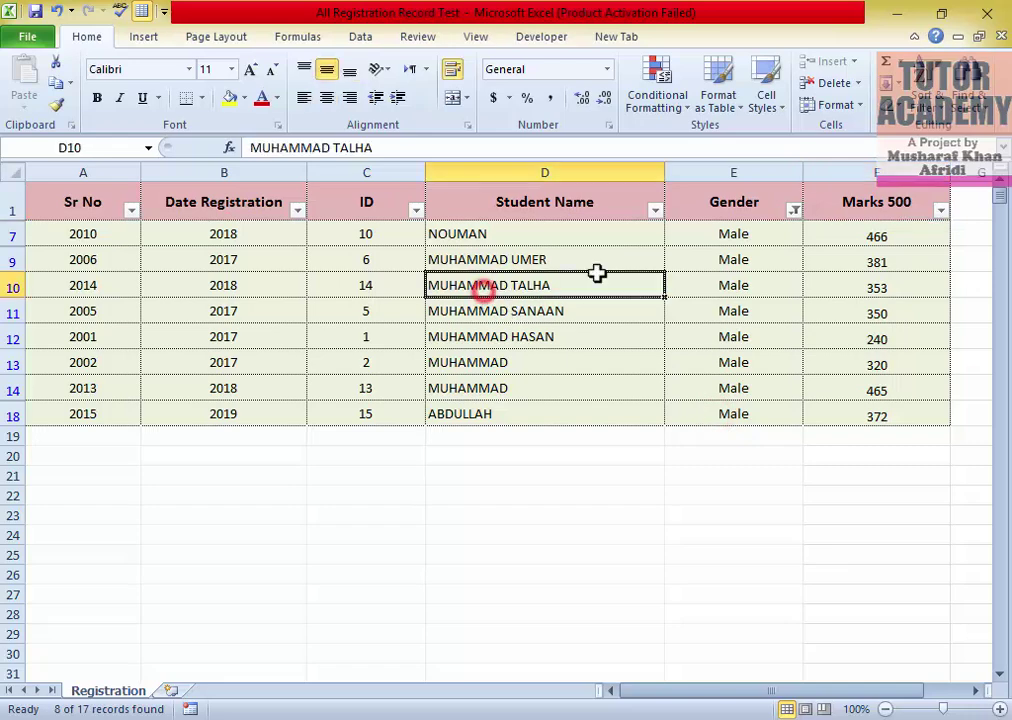
left_click(794, 211)
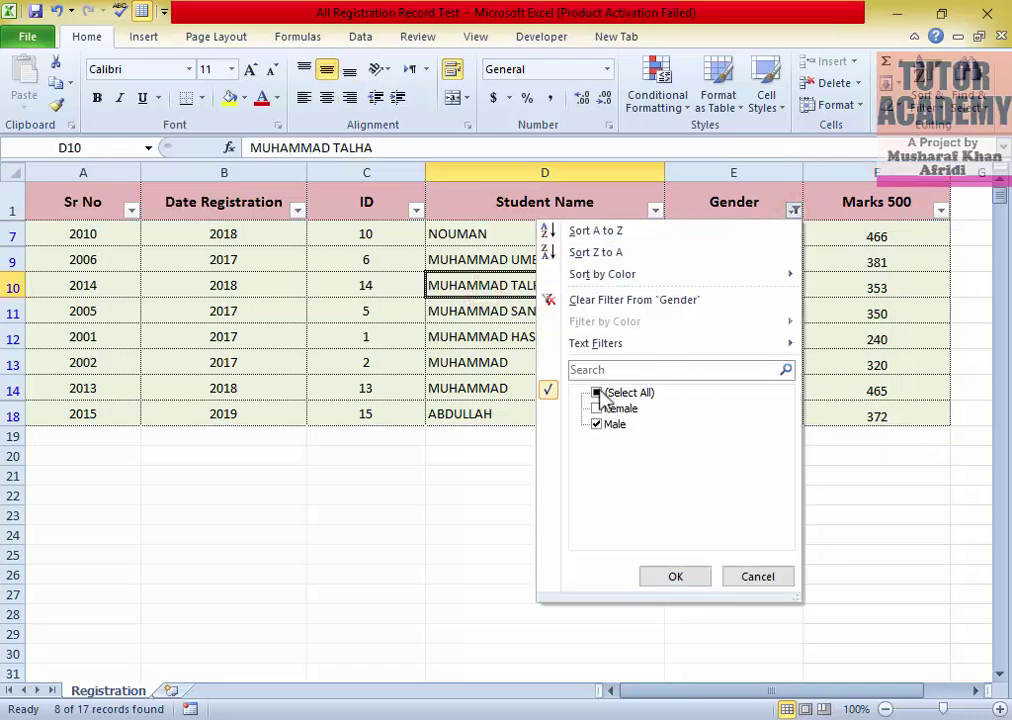
left_click(599, 393)
left_click(673, 578)
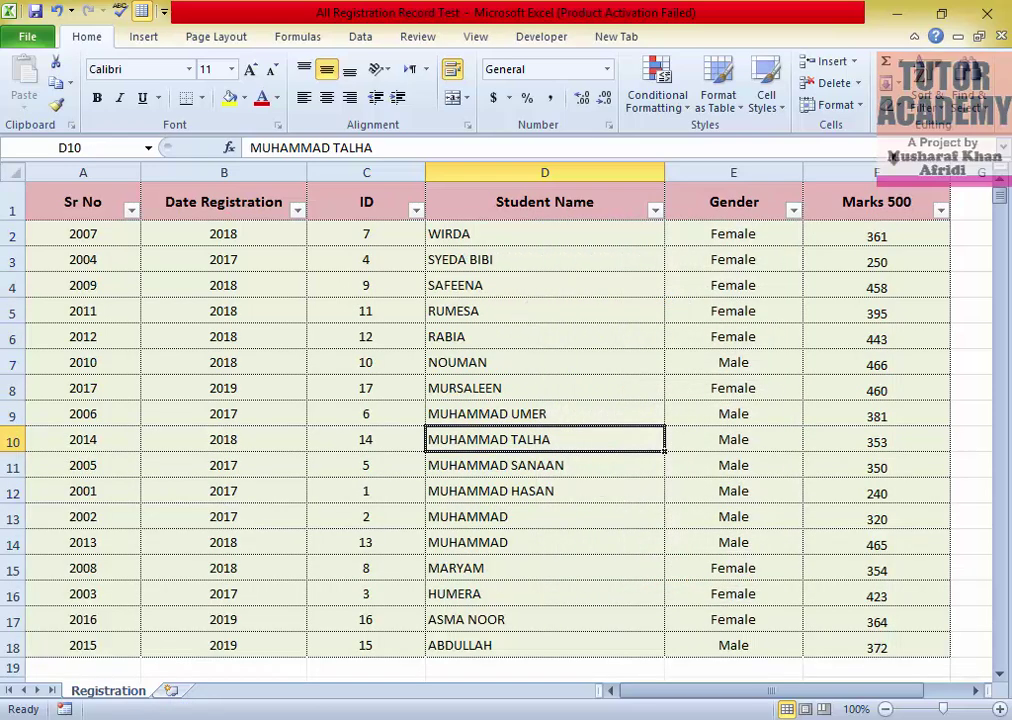
- Switch the table's AutoFilter off from Home's Sort & Filter menu
left_click(925, 100)
left_click(916, 200)
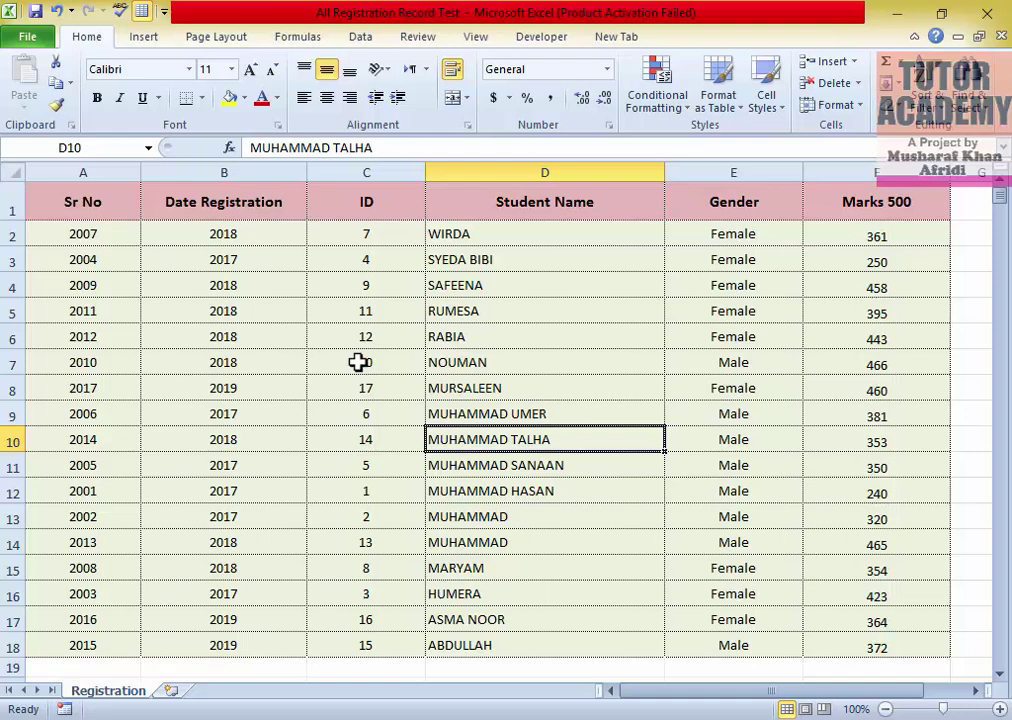
- Select the table A1:F18 including headers and open the Sort & Filter menu
left_click_drag(77, 203, 886, 664)
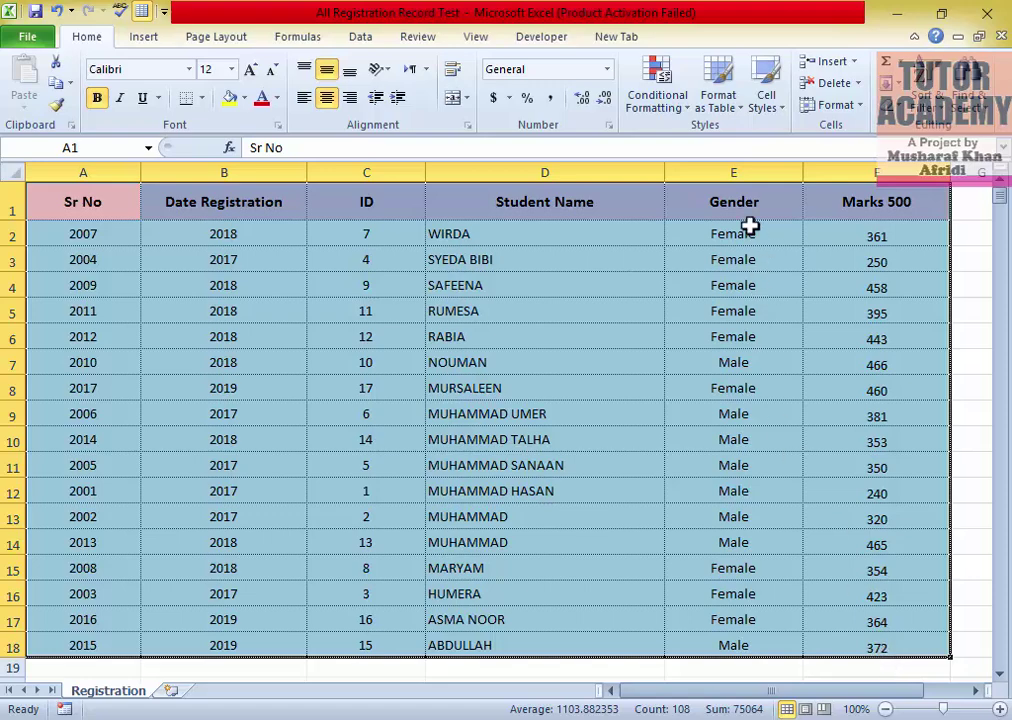
left_click(930, 100)
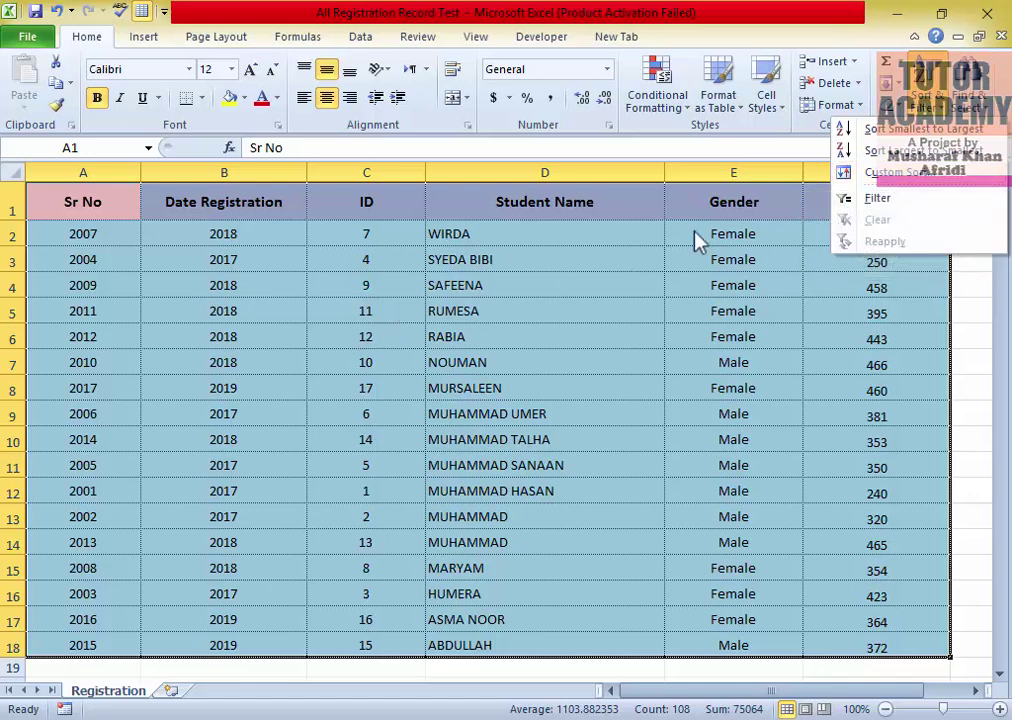
- Open the Custom Sort dialog from the selection's right-click Sort menu
right_click(457, 311)
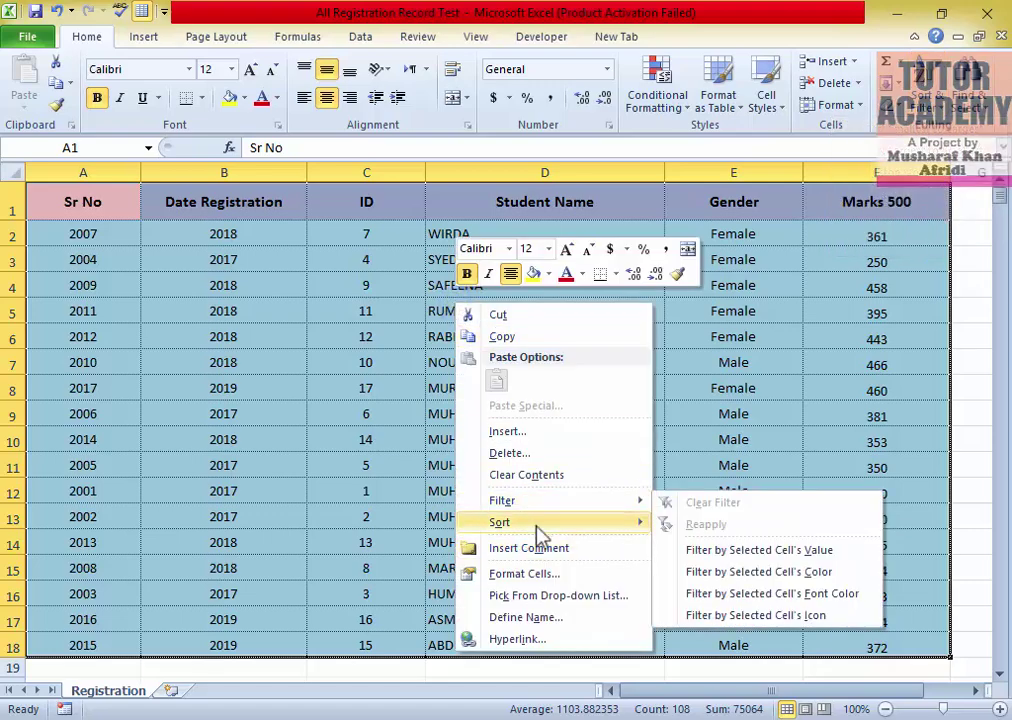
mouse_move(540, 533)
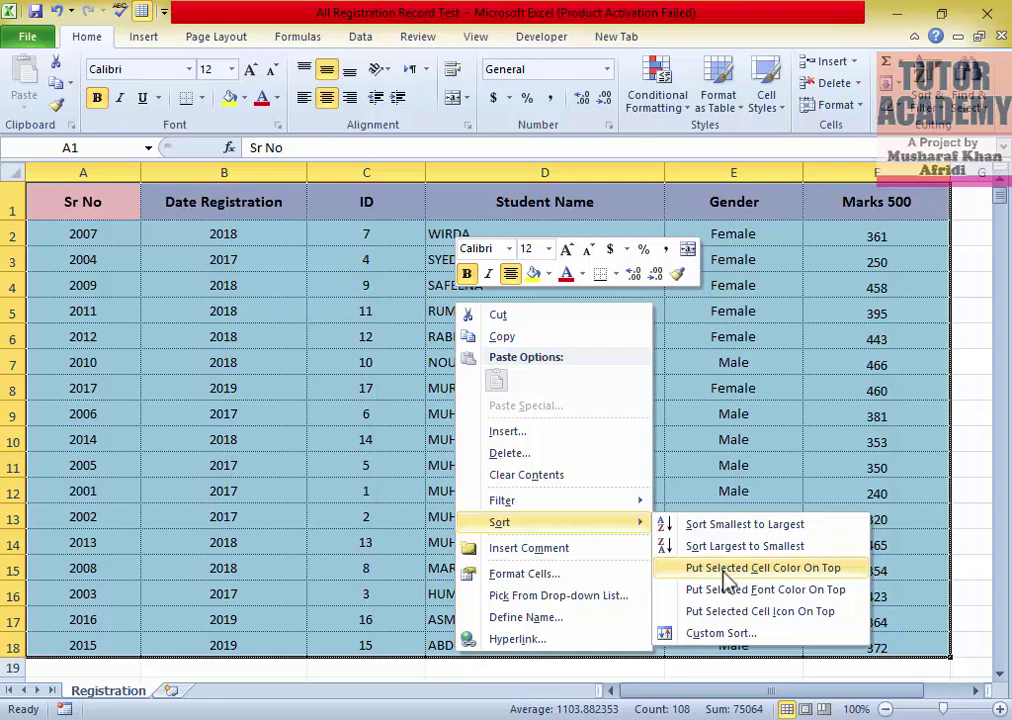
left_click(700, 636)
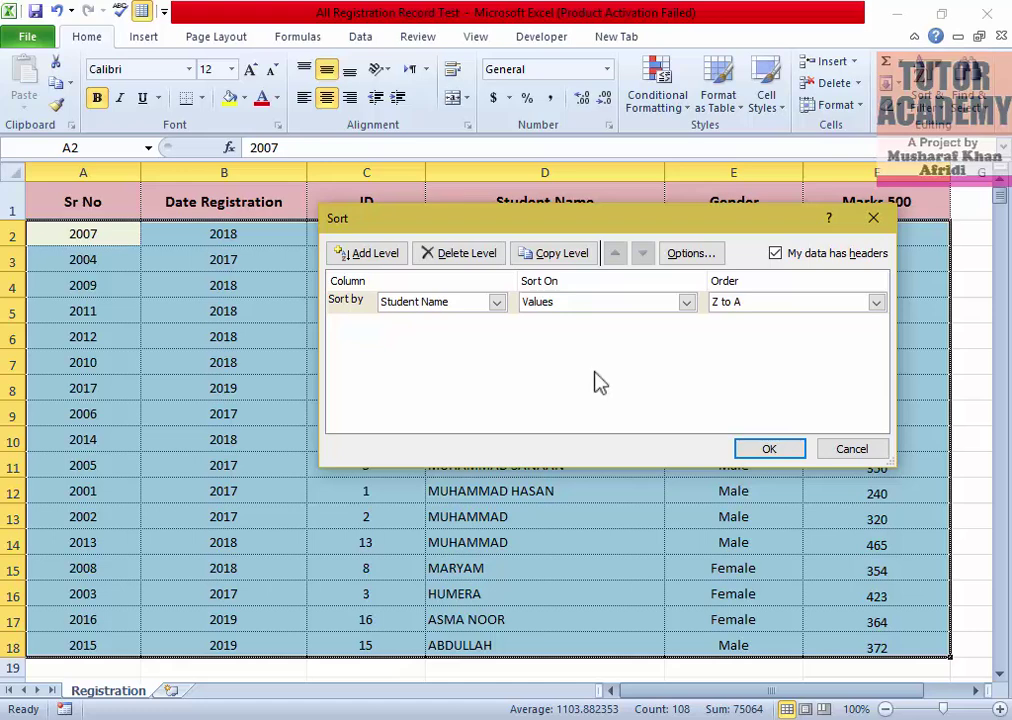
- Toggle 'My data has headers' off and on, and keep the sort orientation top to bottom
left_click(777, 253)
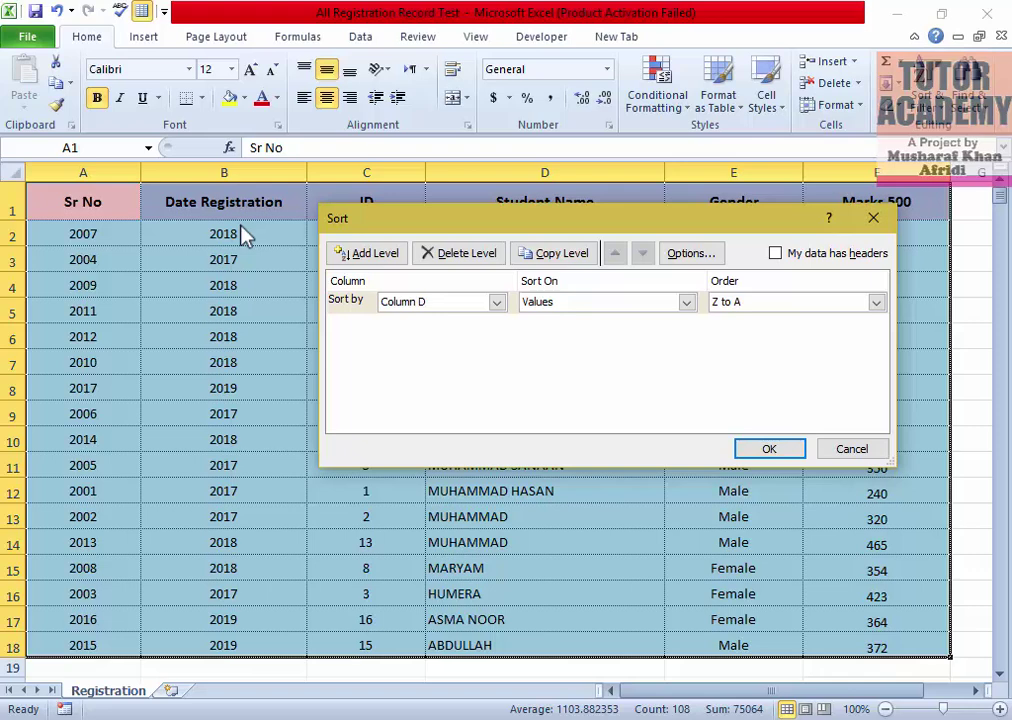
left_click(775, 253)
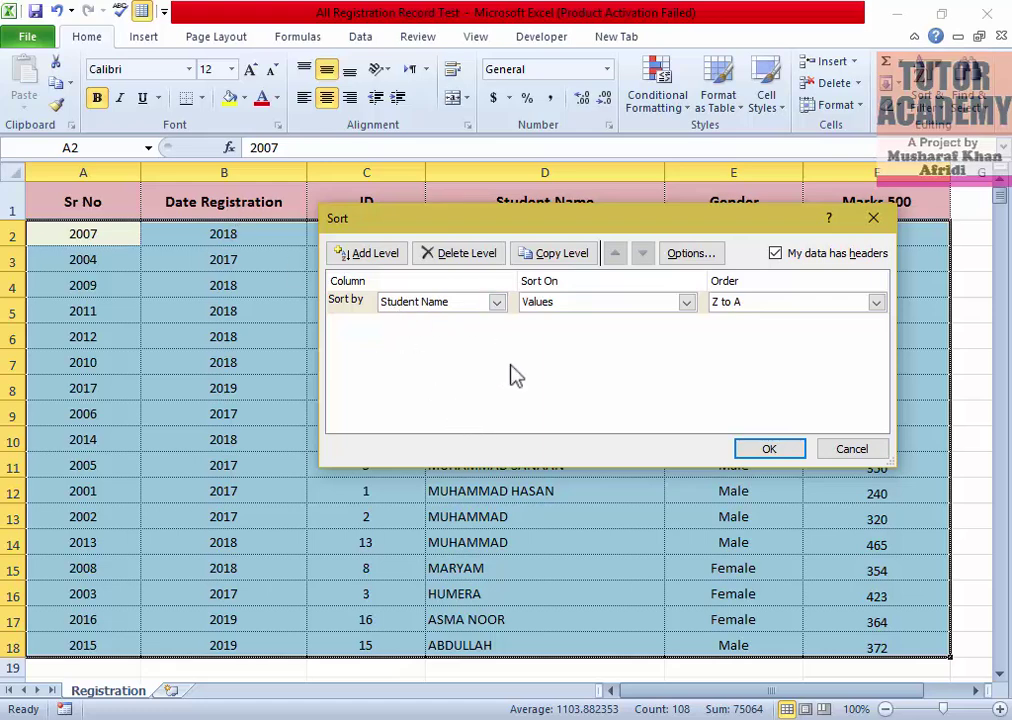
left_click(682, 253)
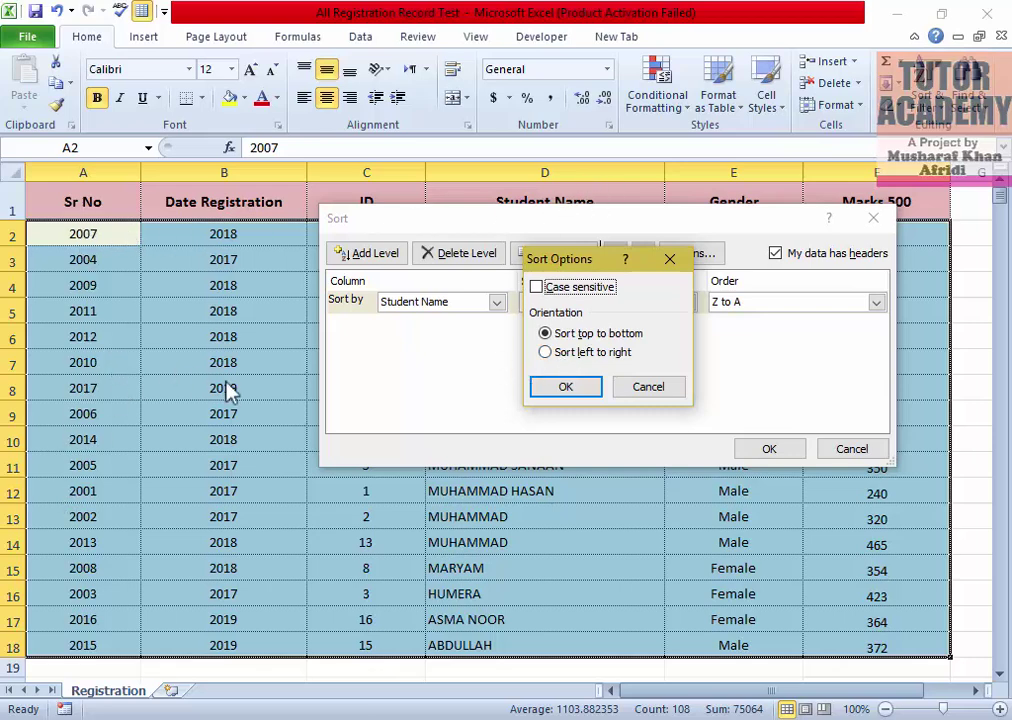
left_click(545, 352)
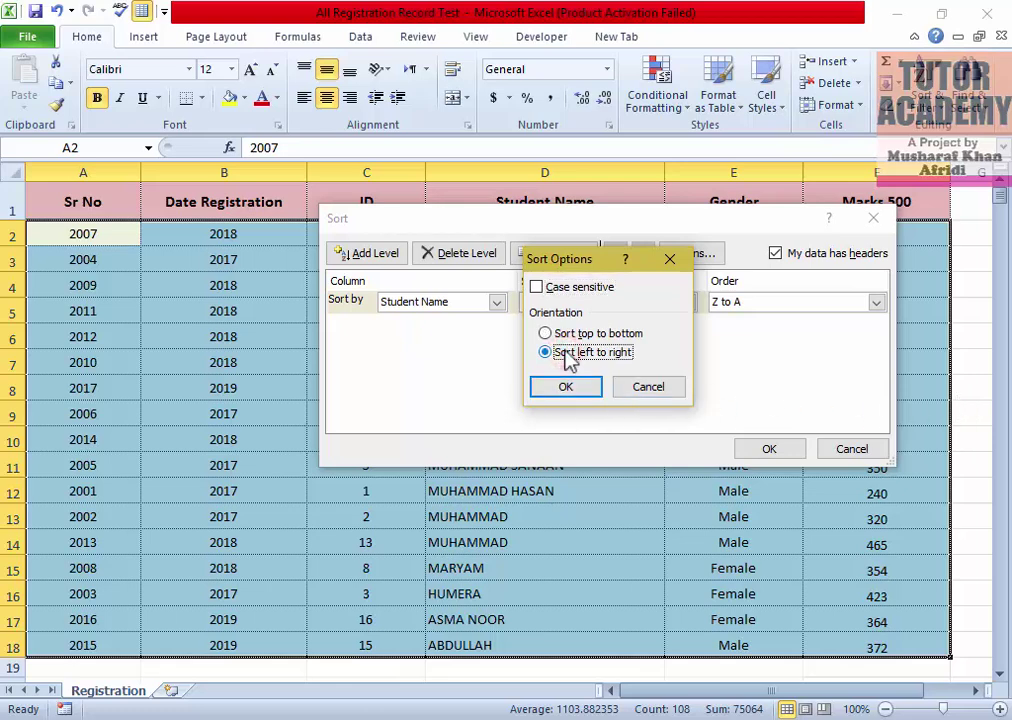
left_click(546, 334)
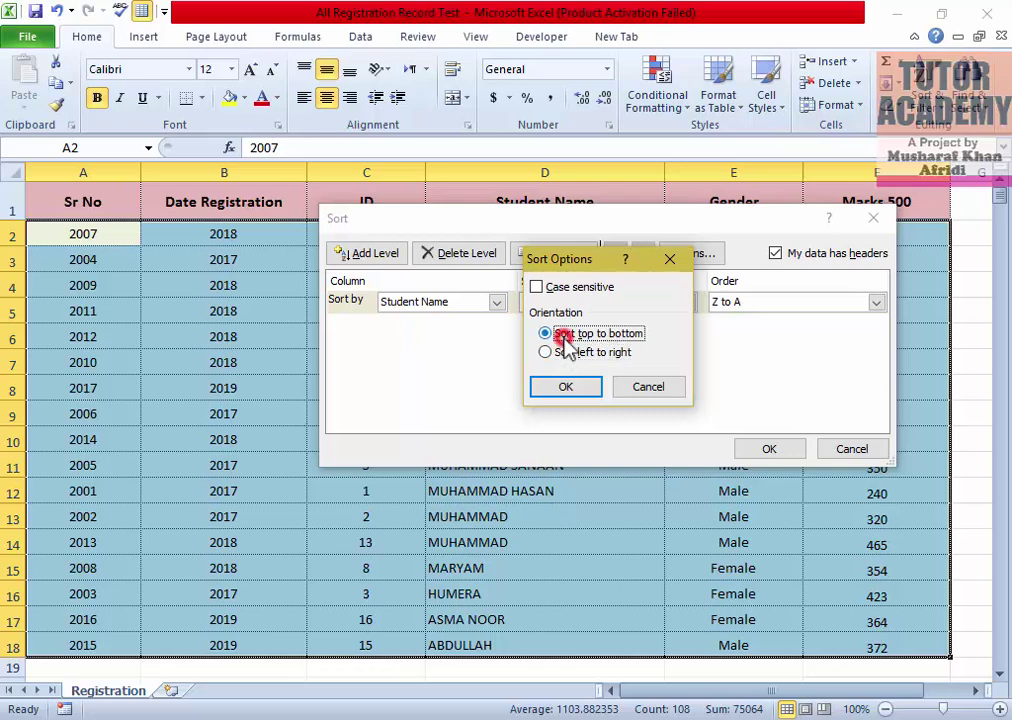
left_click(562, 388)
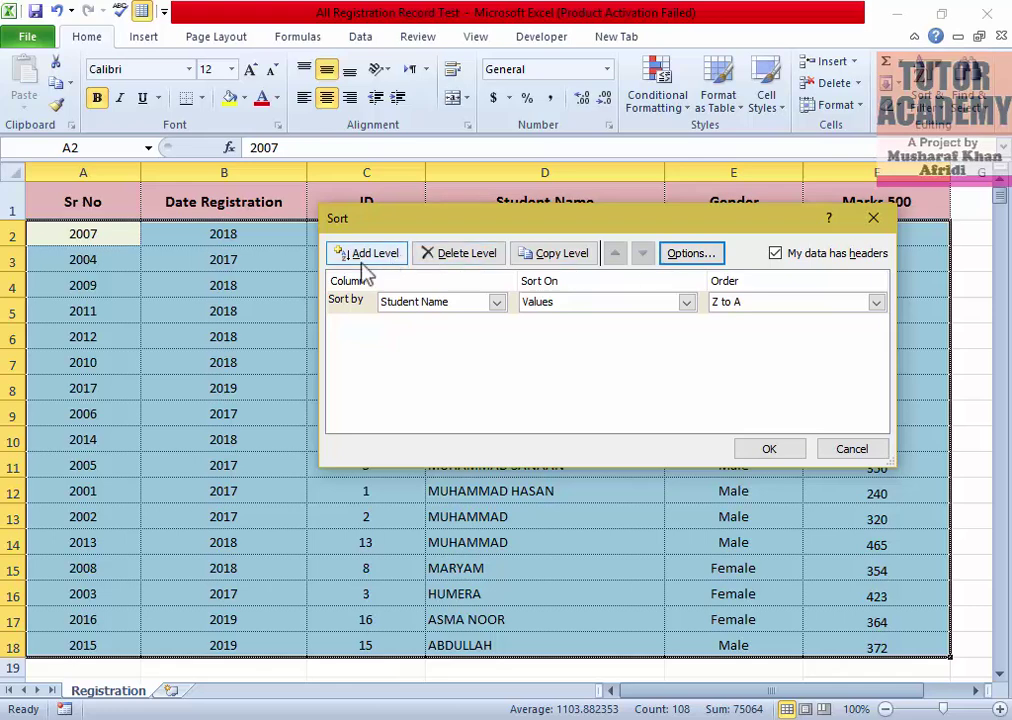
- Set Sort by to Sr No on Values and choose Custom List as the order
left_click(497, 302)
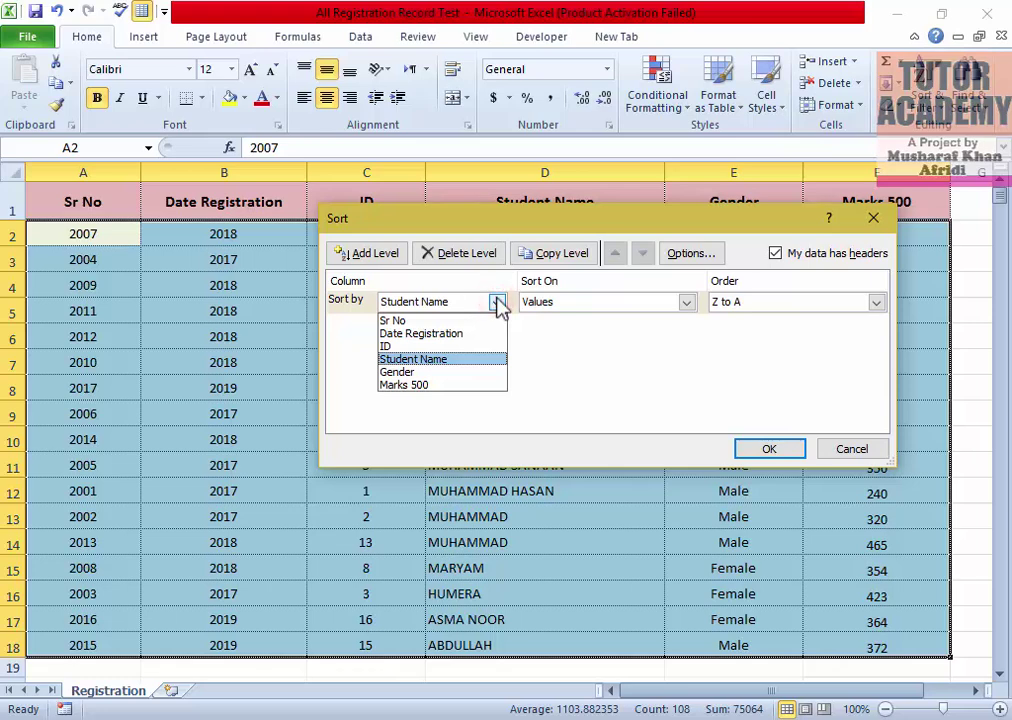
left_click(435, 322)
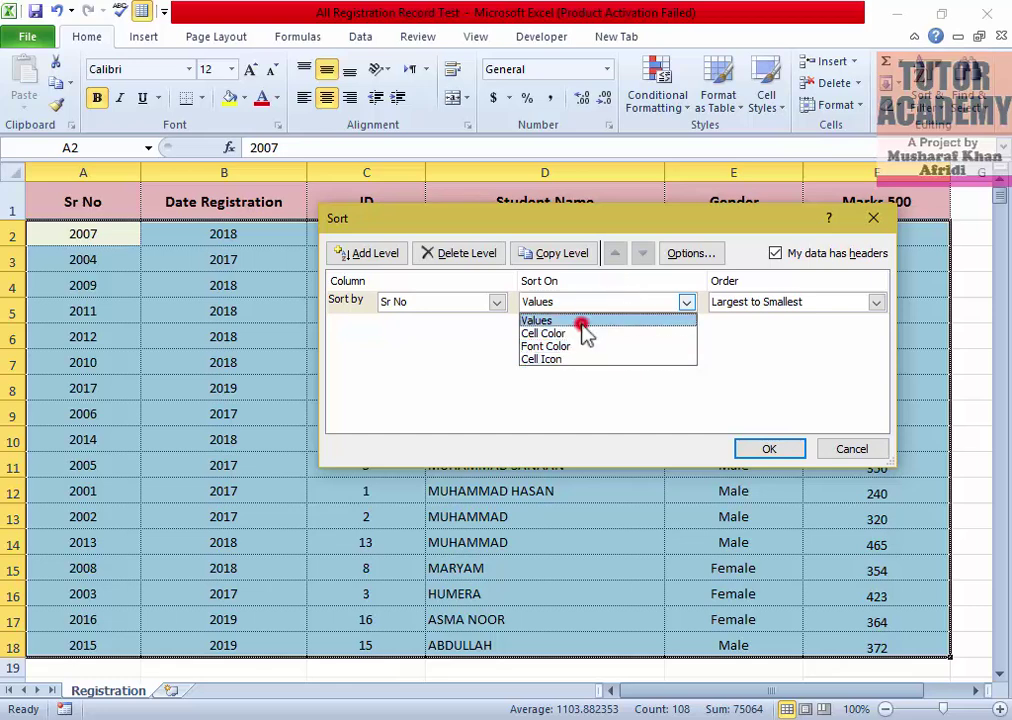
left_click(583, 321)
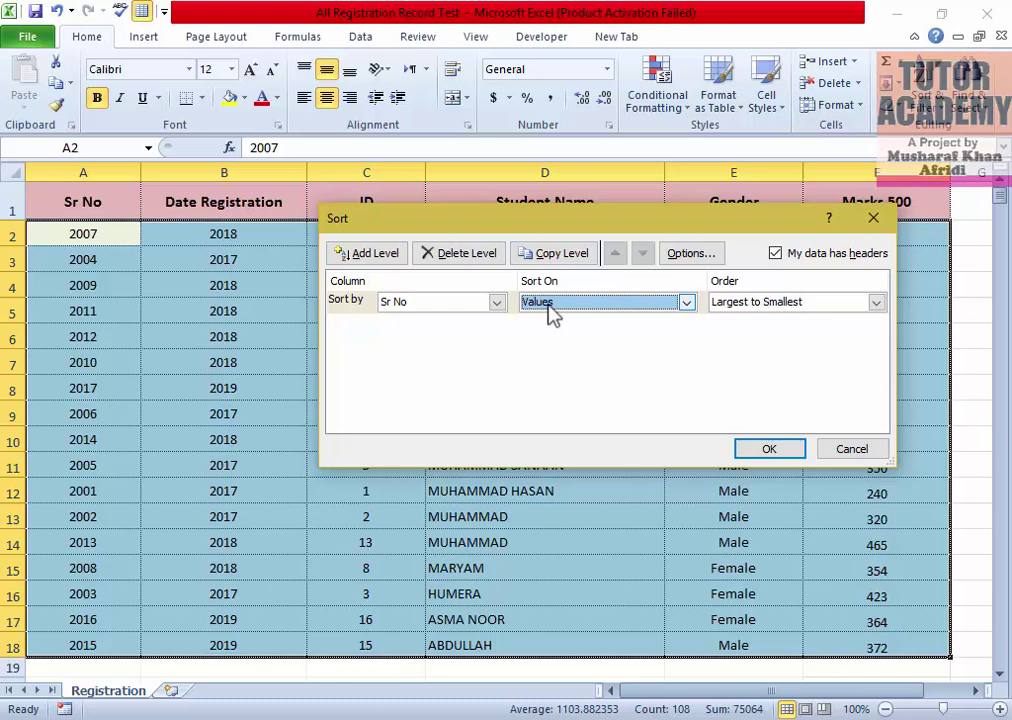
left_click(748, 302)
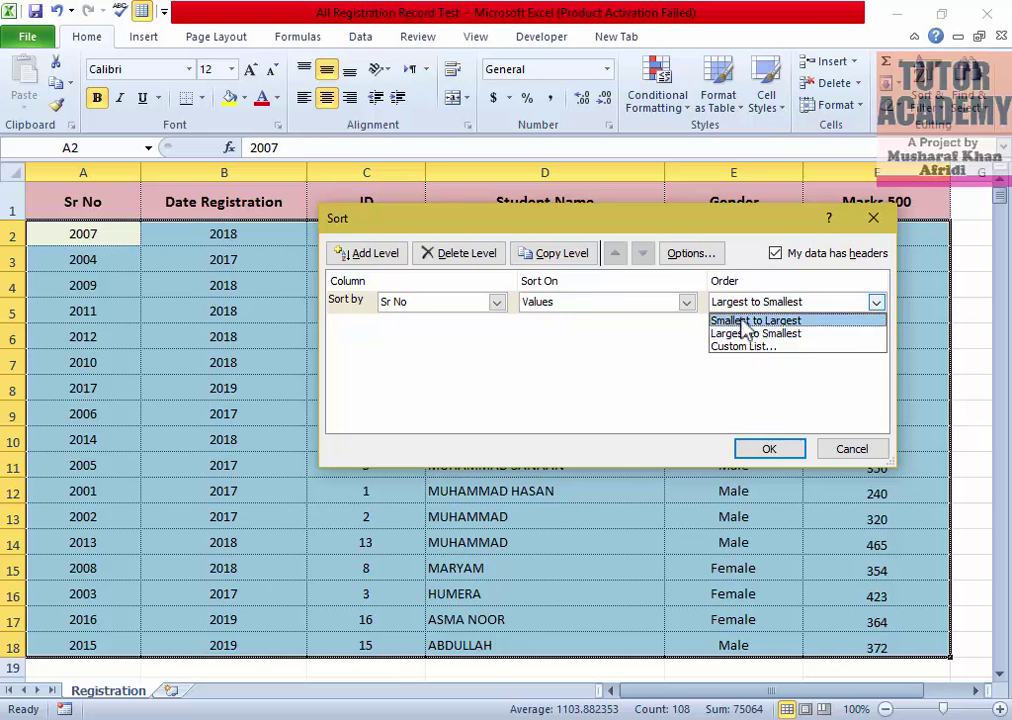
left_click(738, 346)
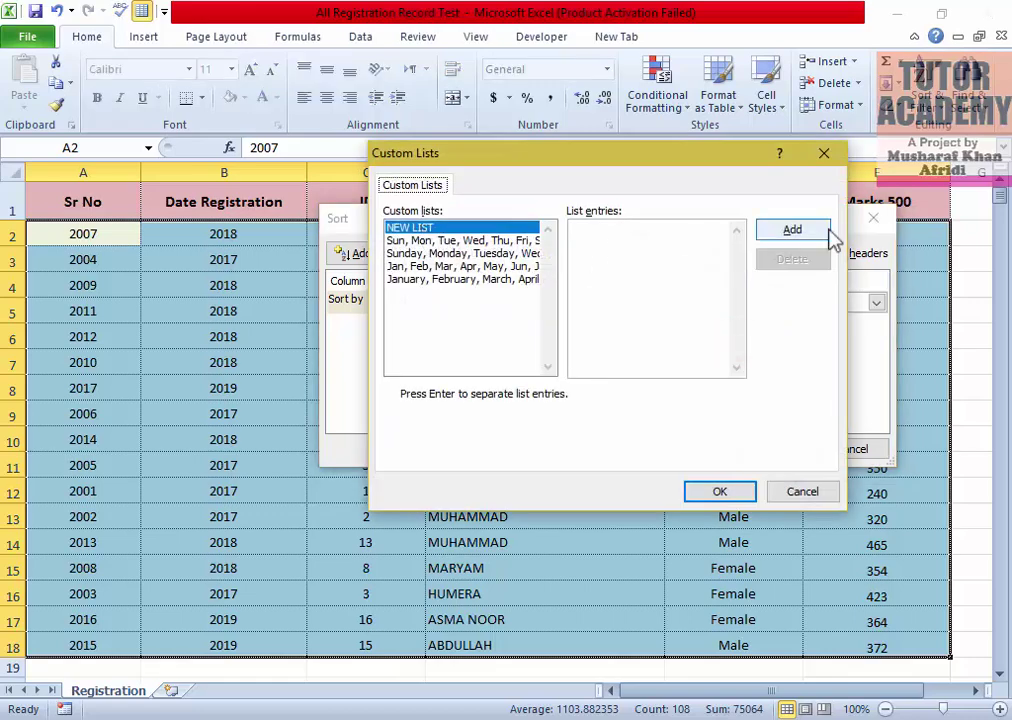
- Cancel Custom Lists, set Sr No order to Smallest to Largest, and apply the sort
left_click(787, 494)
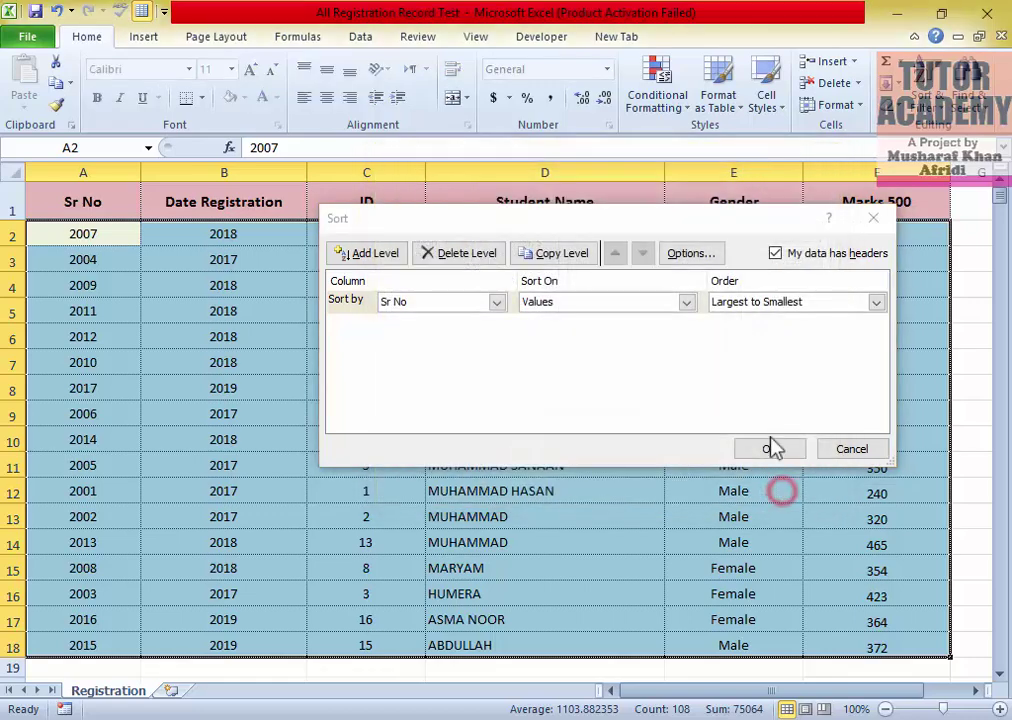
left_click(772, 301)
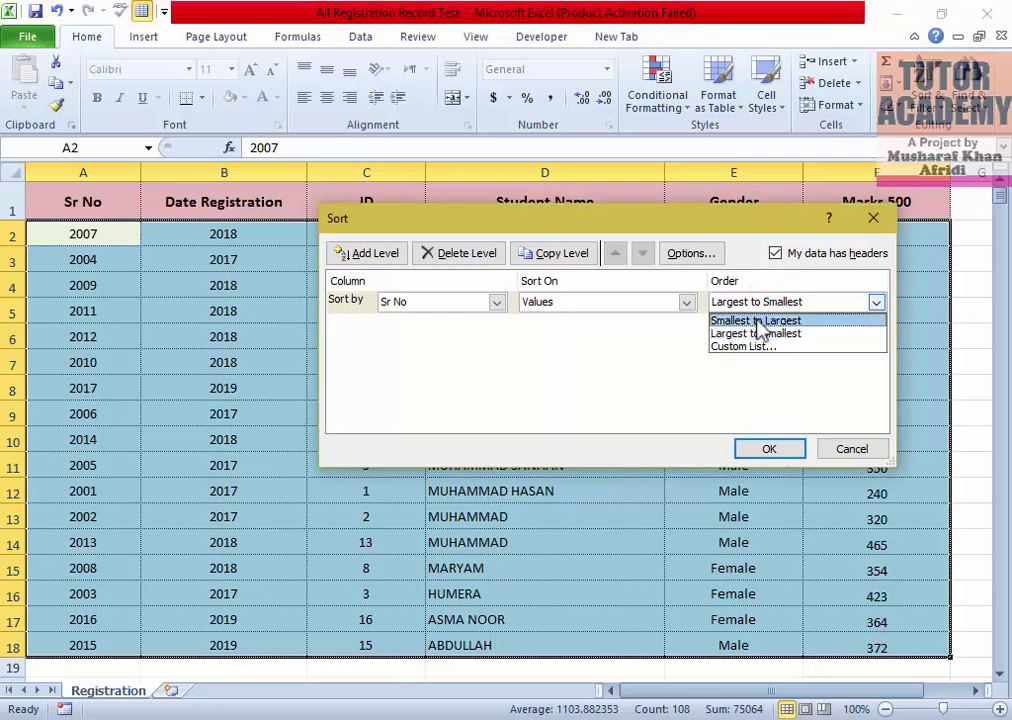
left_click(757, 321)
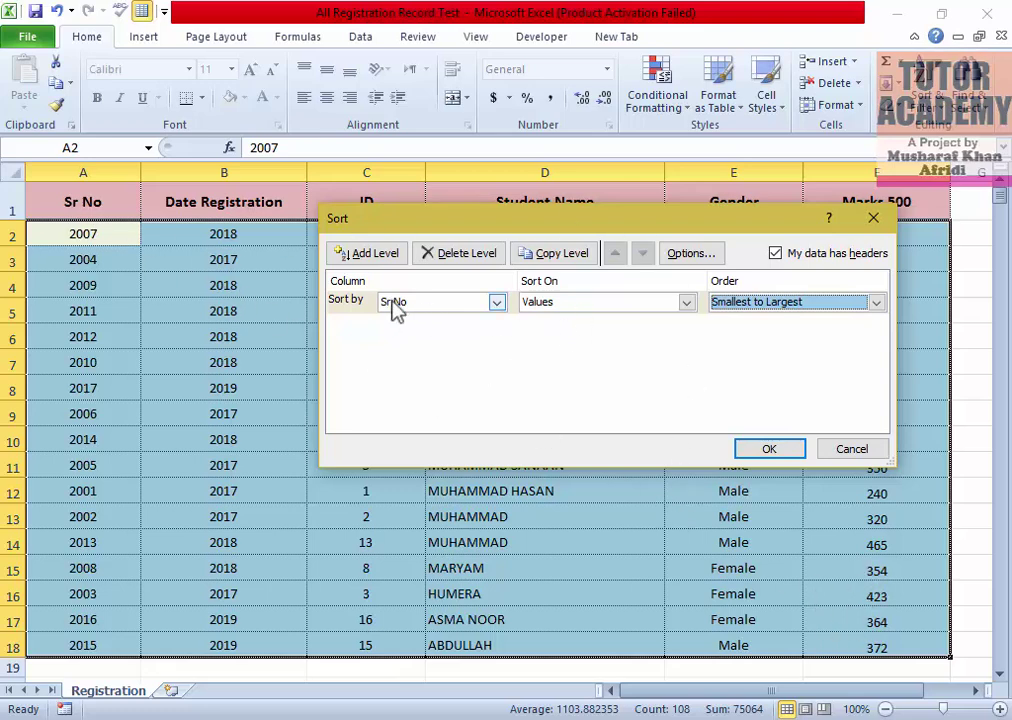
left_click(455, 301)
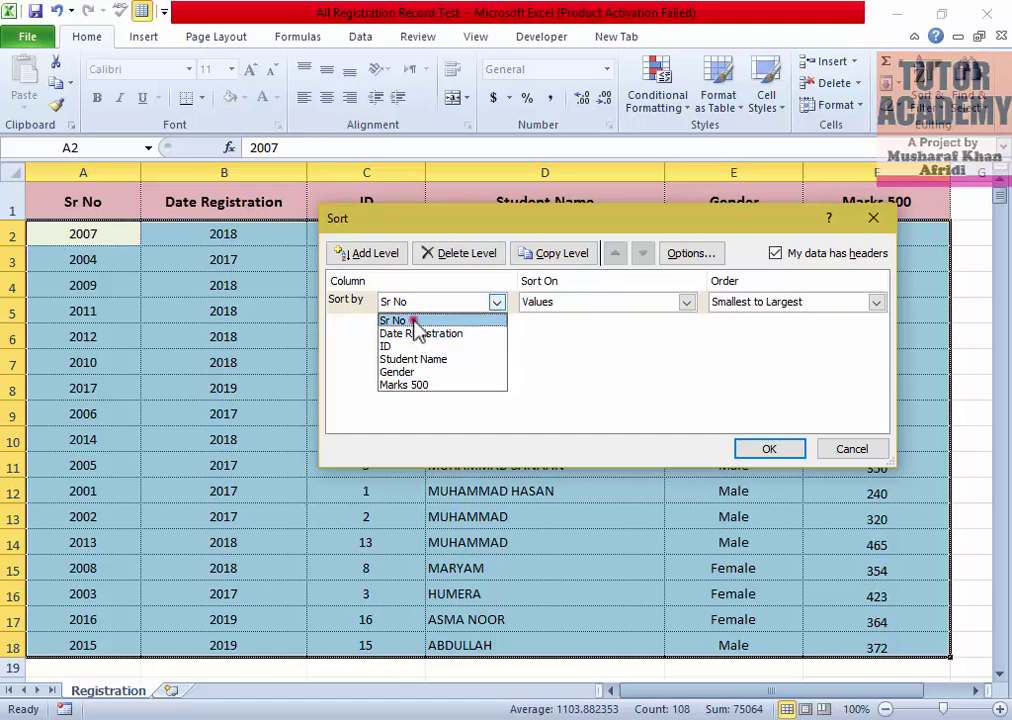
left_click(414, 321)
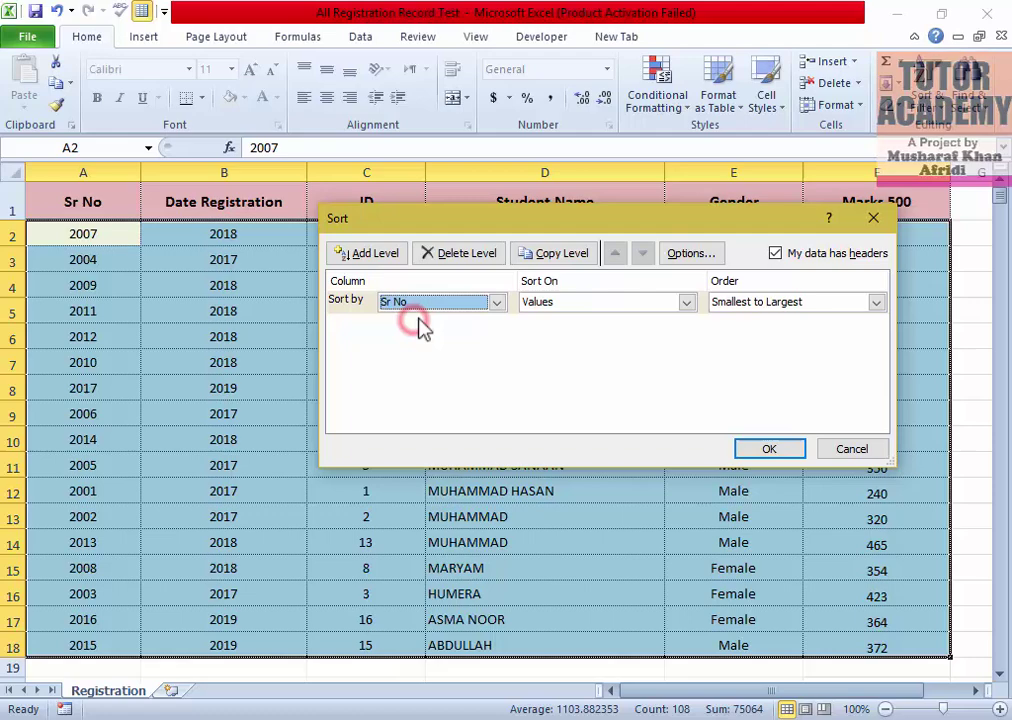
left_click(766, 450)
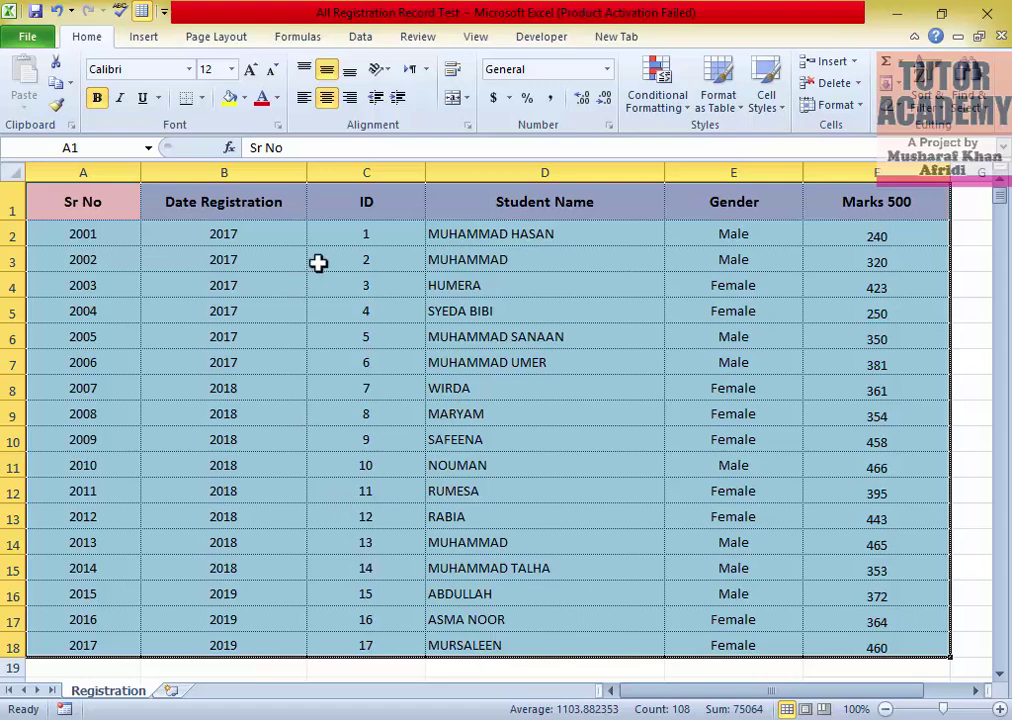
- Reselect the table from the header row and open the Custom Sort dialog
left_click(86, 234)
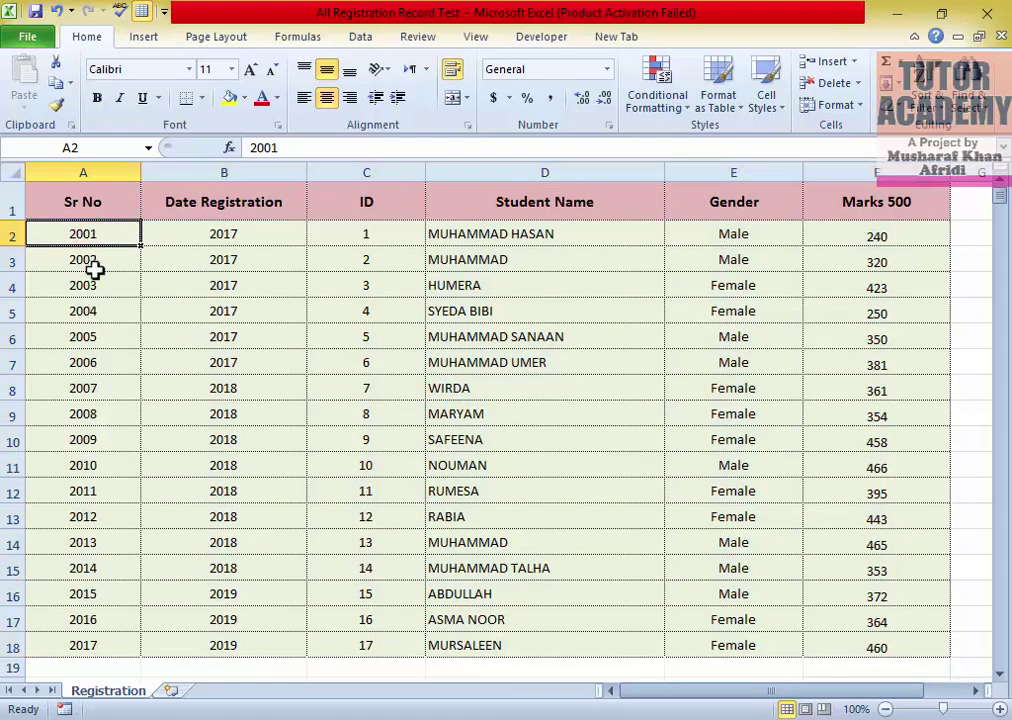
left_click_drag(70, 197, 870, 623)
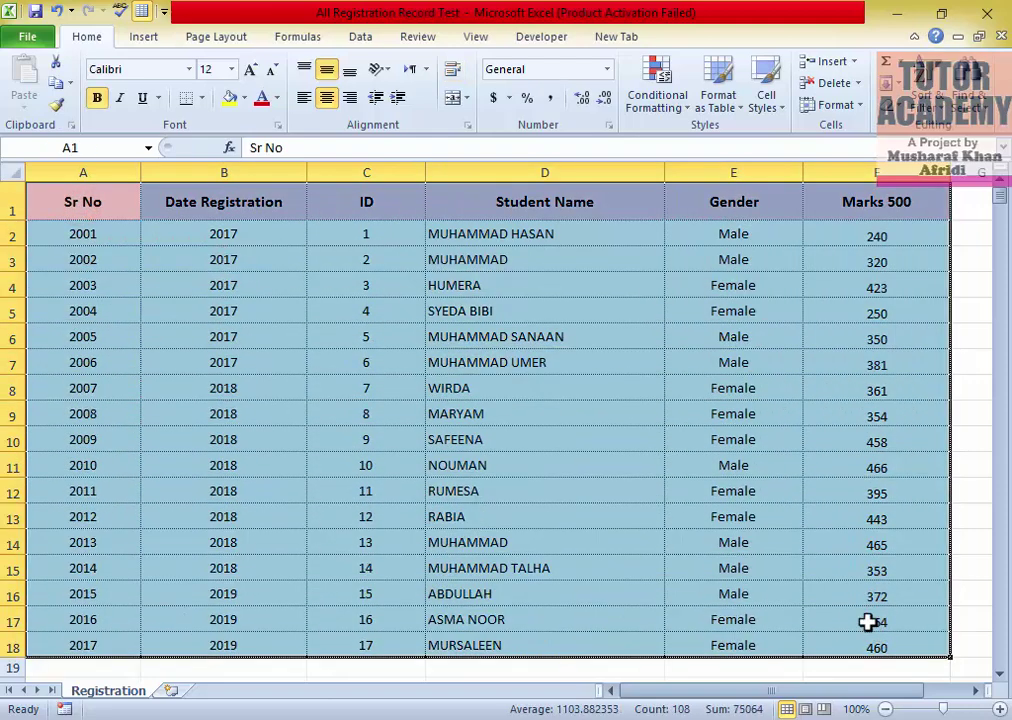
right_click(537, 233)
mouse_move(590, 455)
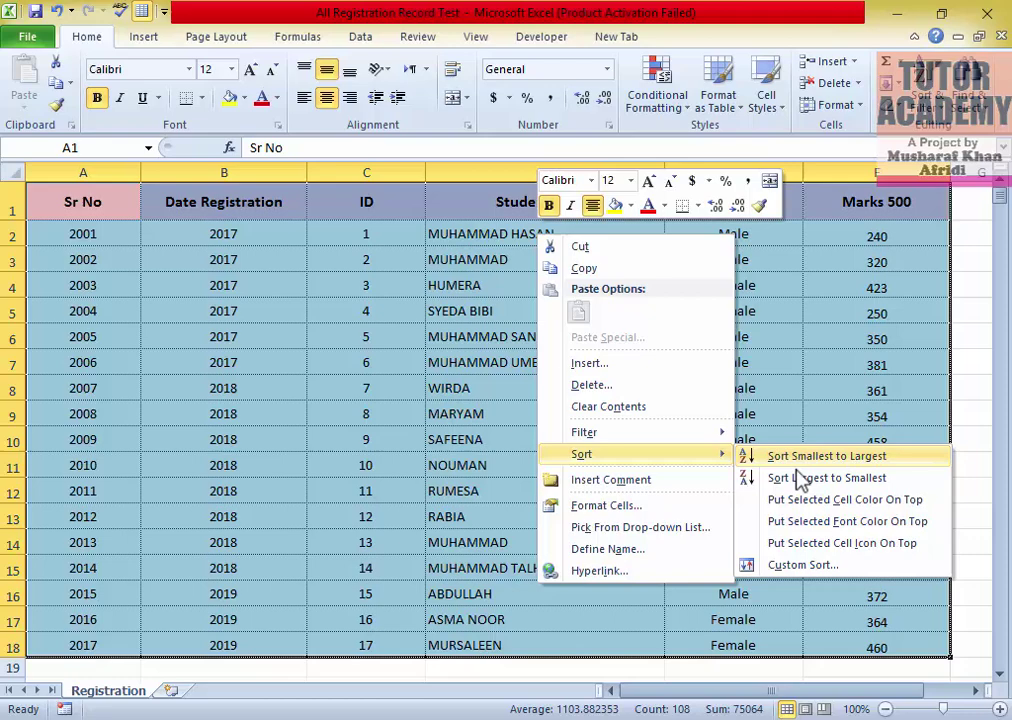
left_click(778, 568)
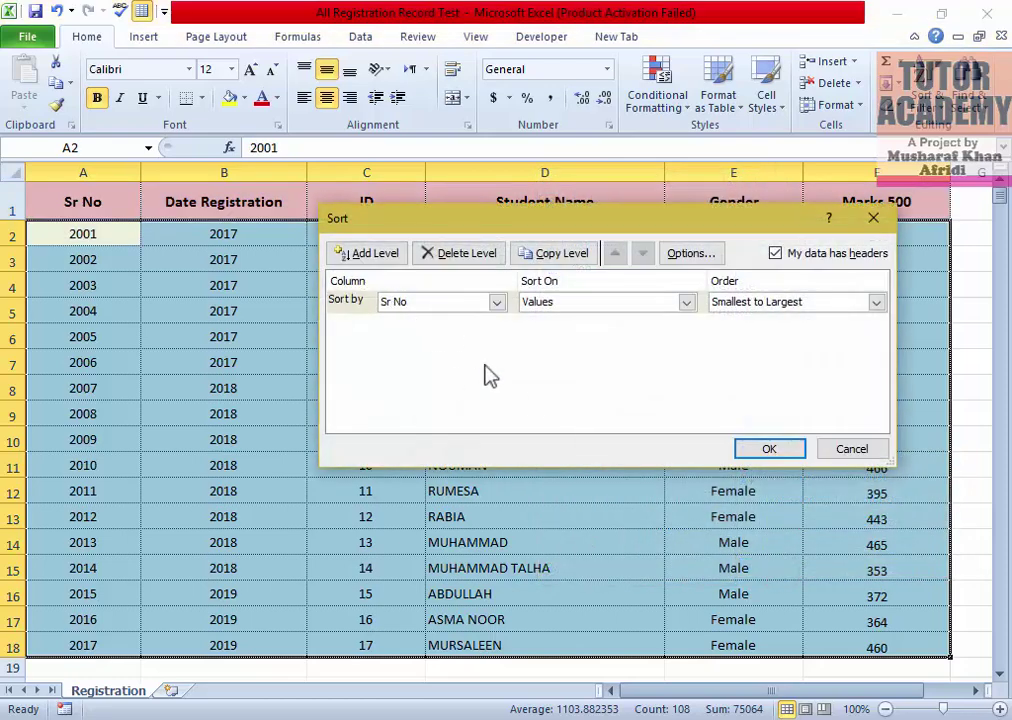
- Sort by Marks 500 from Largest to Smallest
left_click(496, 302)
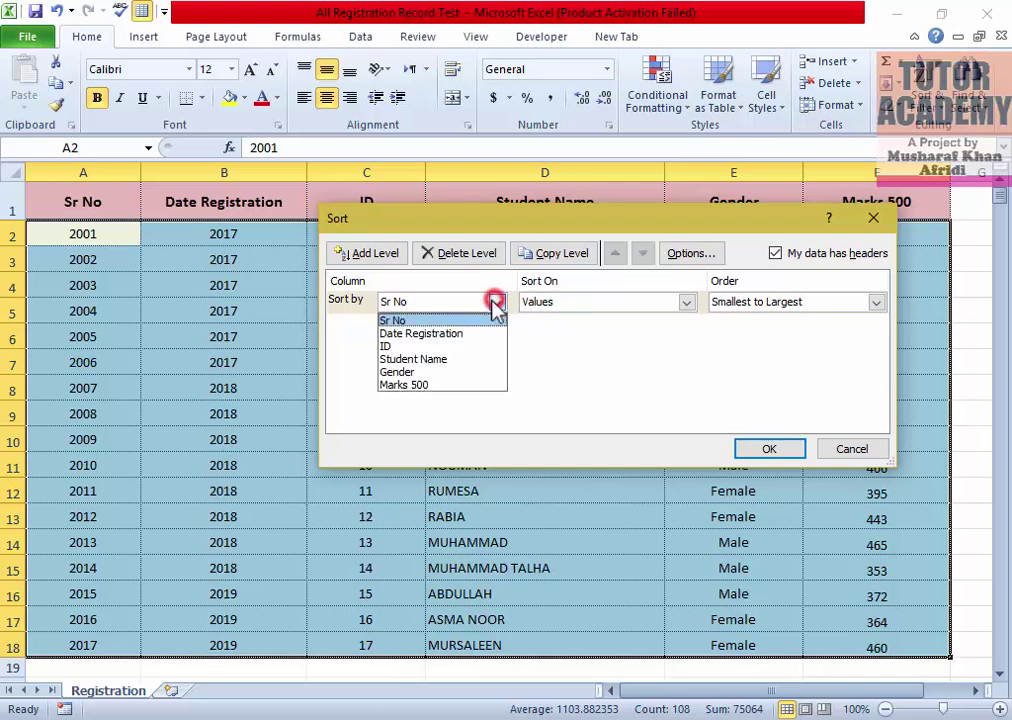
left_click(416, 386)
left_click(760, 302)
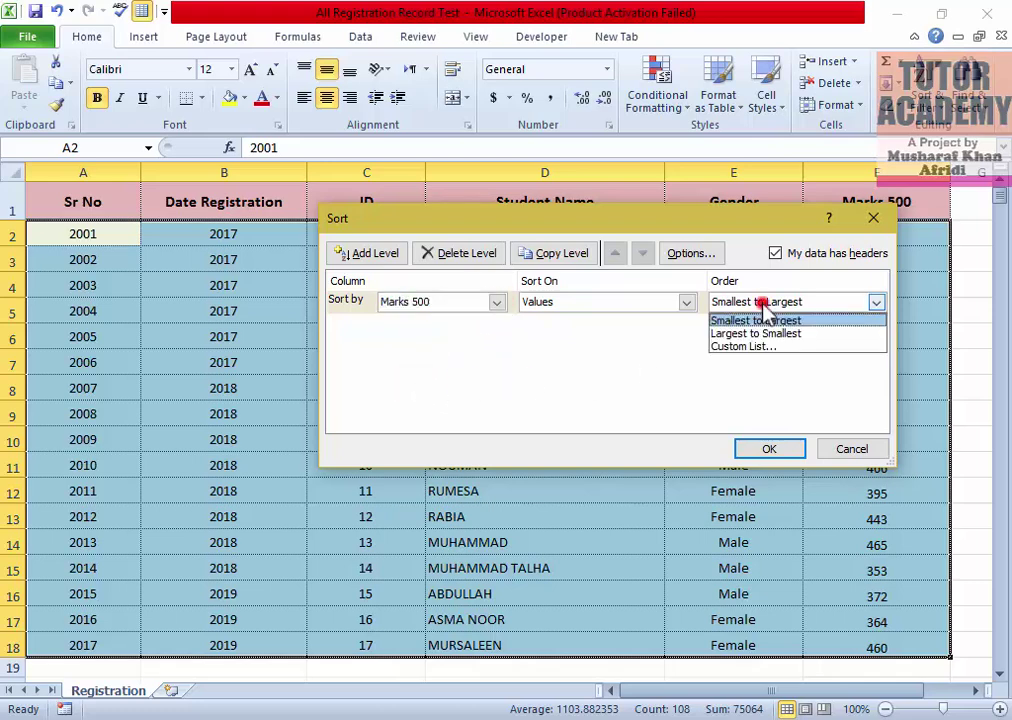
left_click(736, 333)
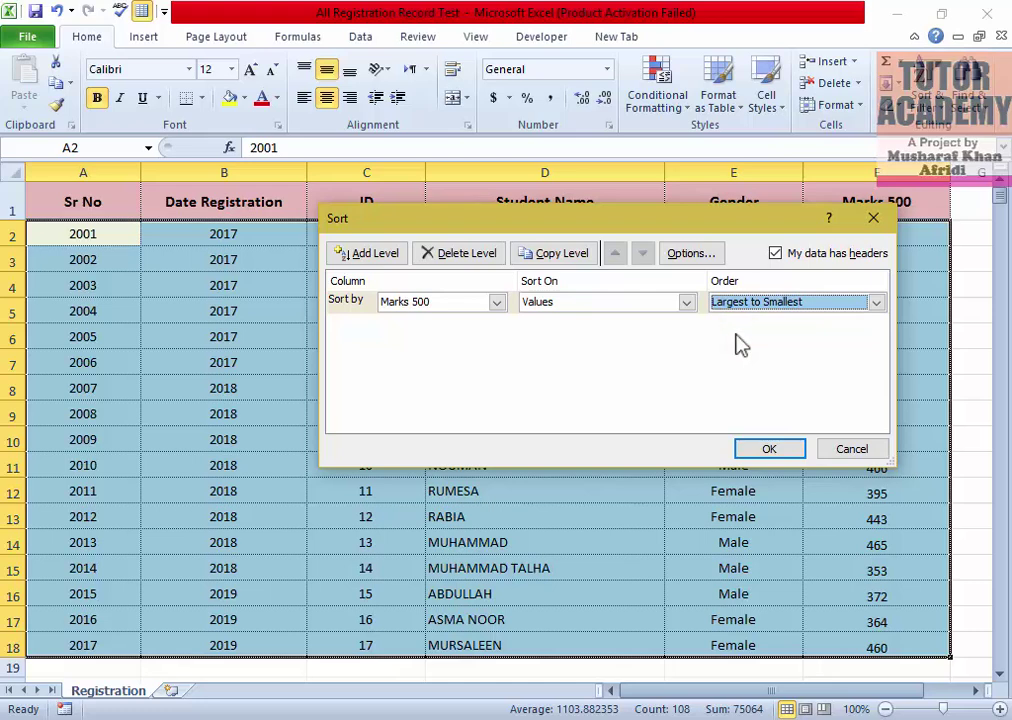
- Add a second level sorting Gender A to Z and apply the sort
left_click(372, 253)
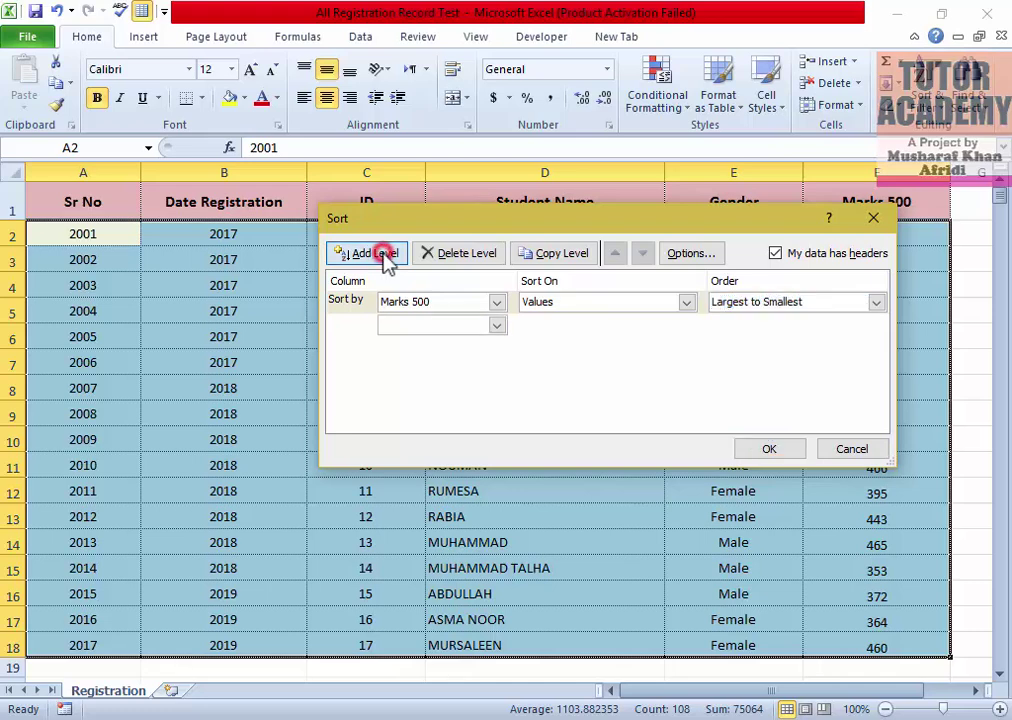
left_click(496, 325)
left_click(405, 407)
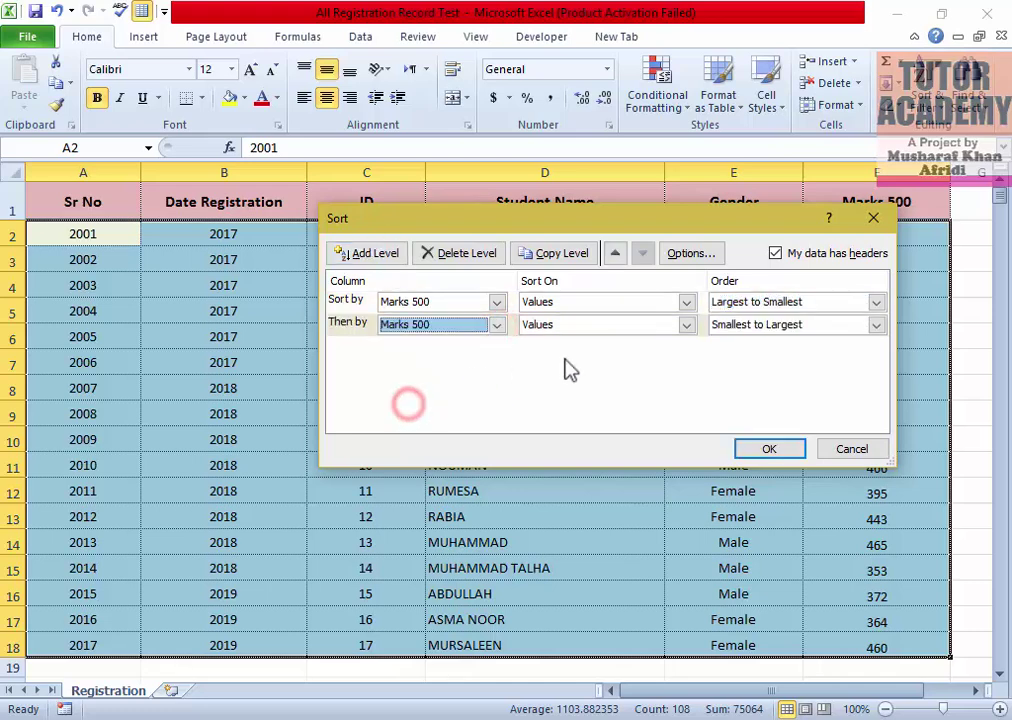
left_click(488, 323)
left_click(403, 394)
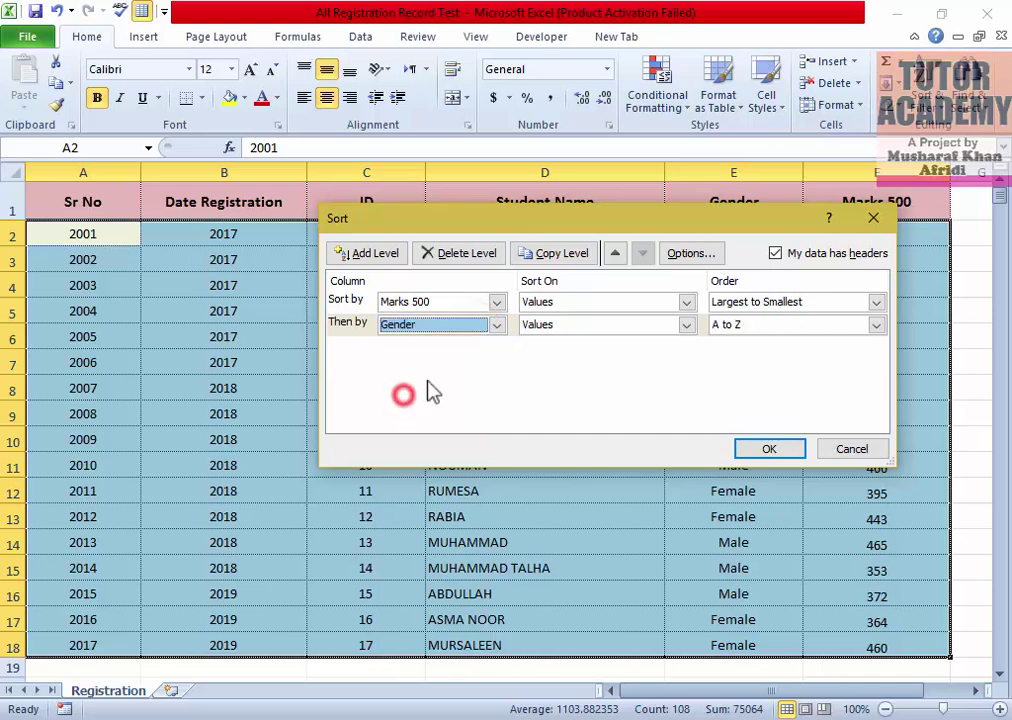
left_click(738, 326)
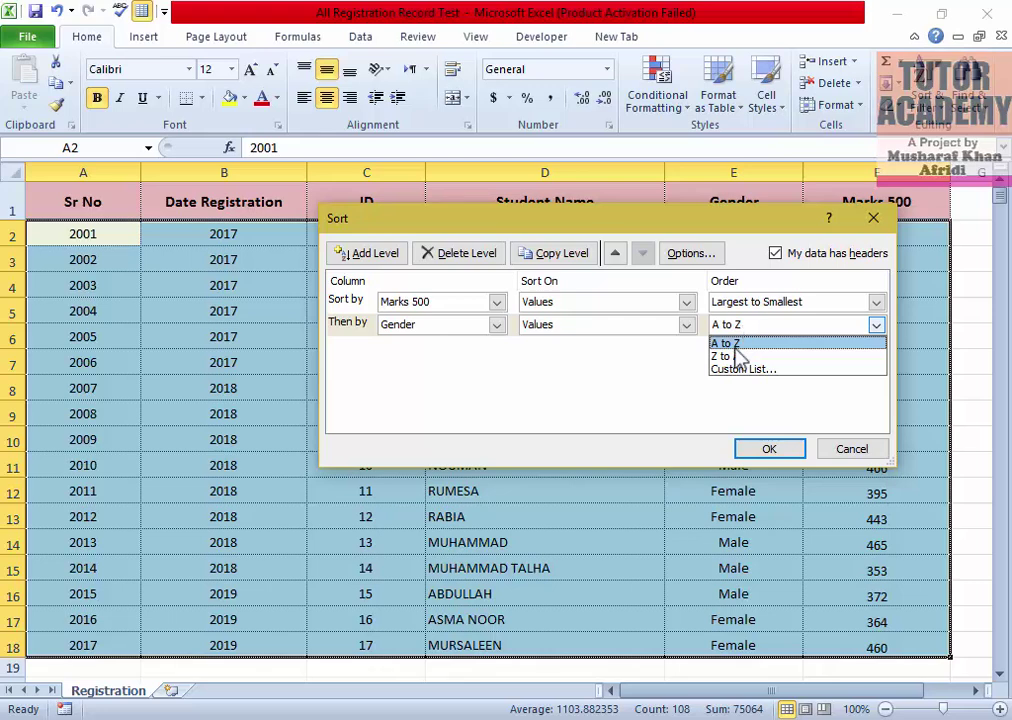
left_click(726, 344)
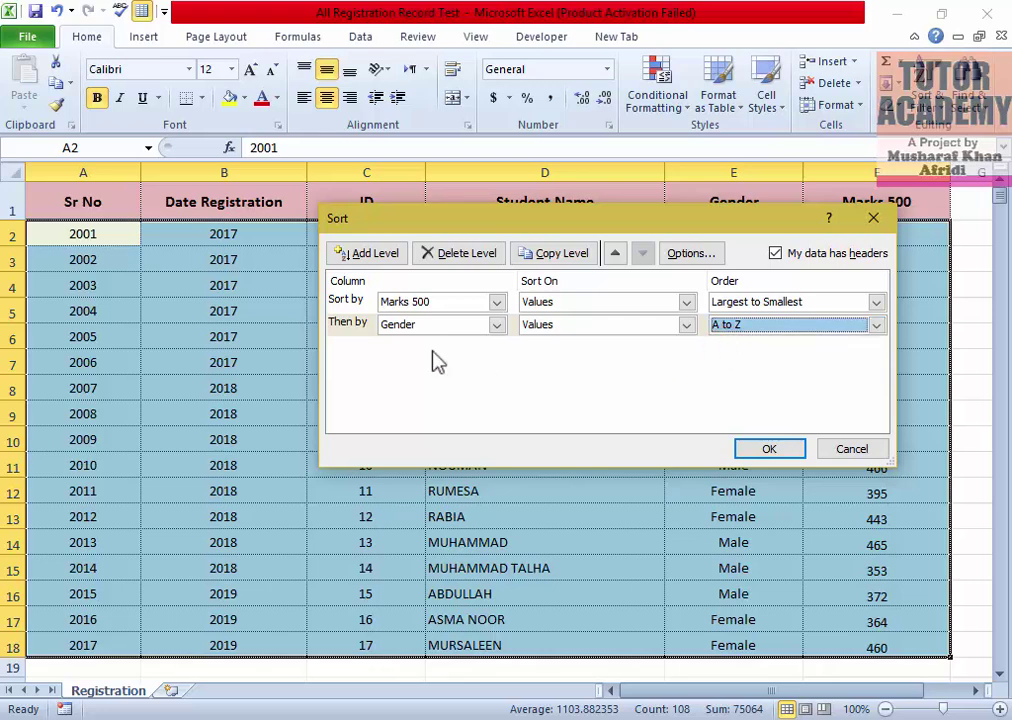
left_click(771, 449)
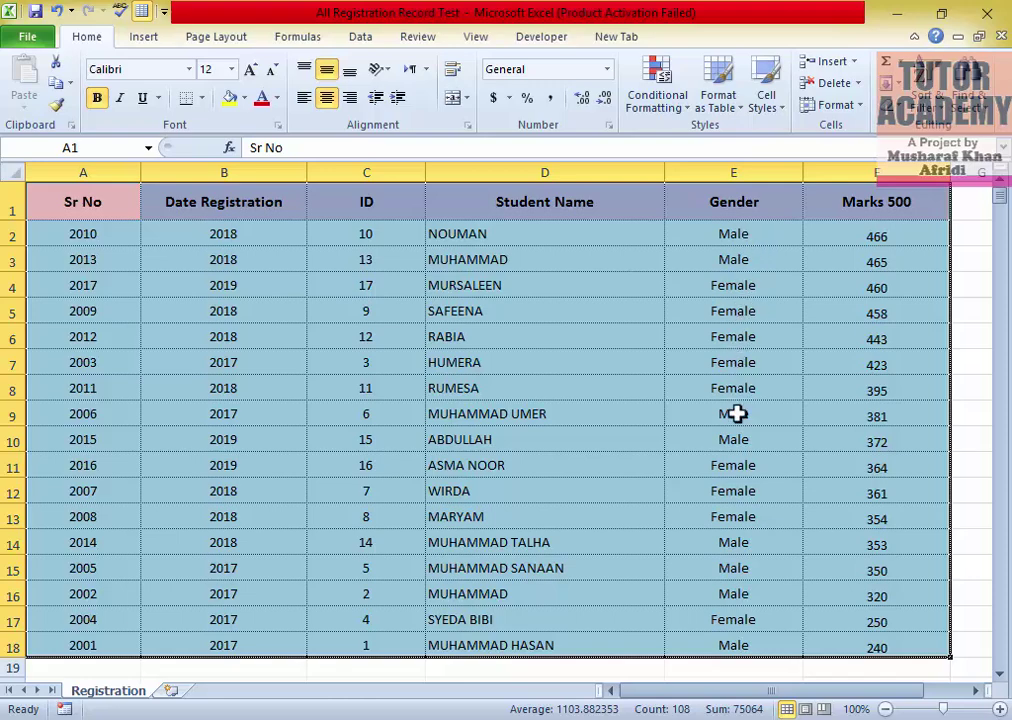
- Change the Marks 500 scores in F4, F8 and F14 to 466
left_click(907, 237)
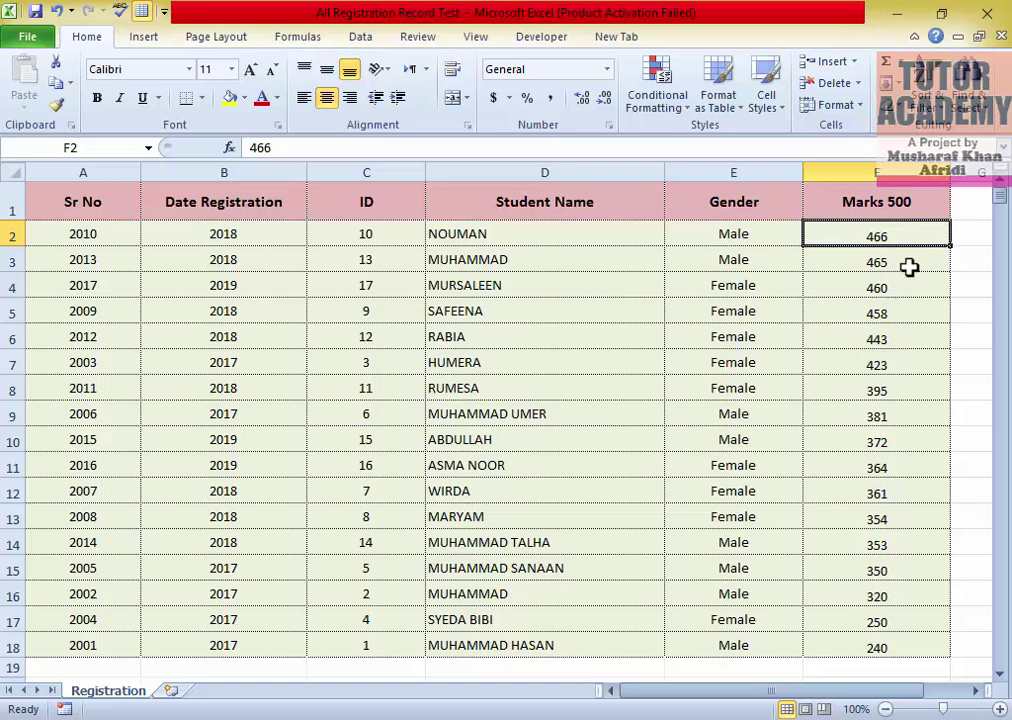
left_click(909, 264)
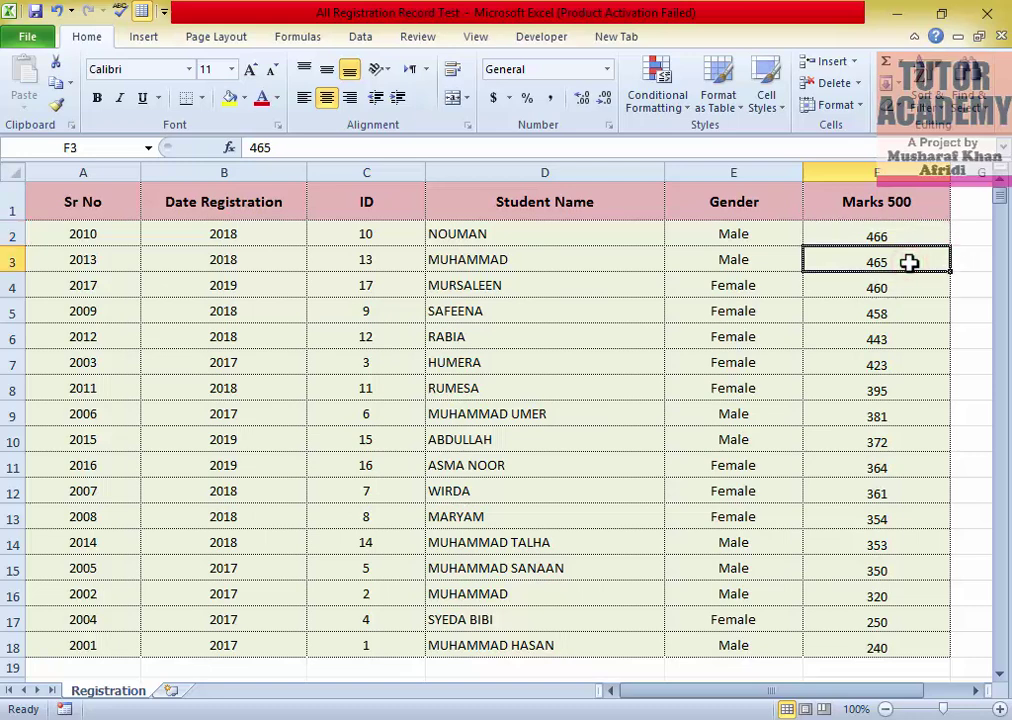
key("Down")
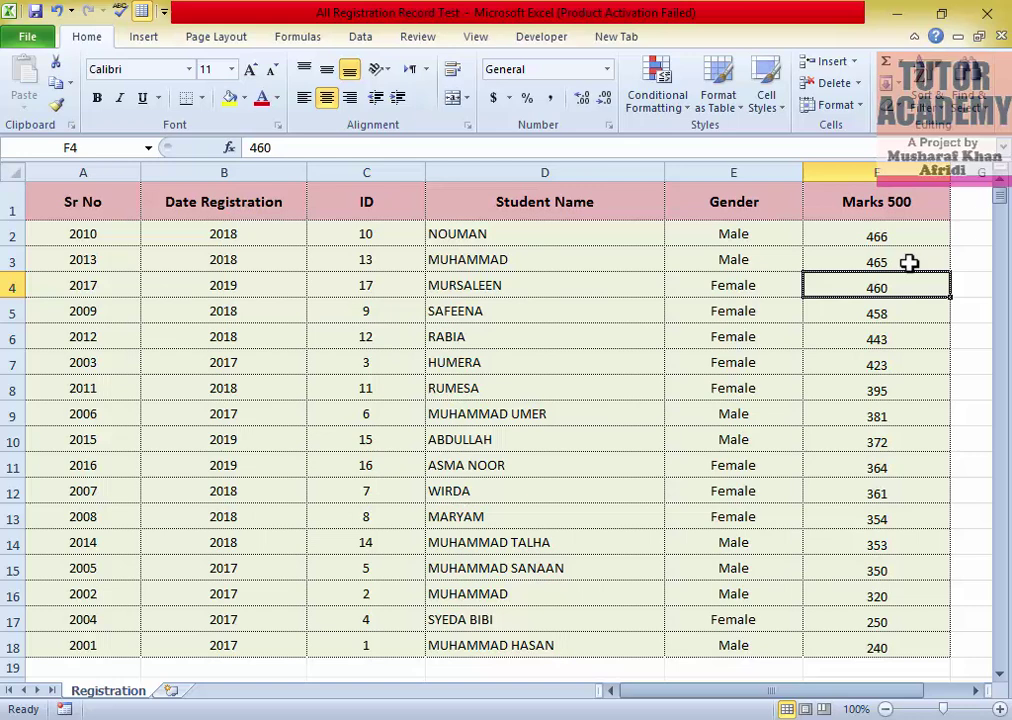
type("466")
key("Return")
key("Return")
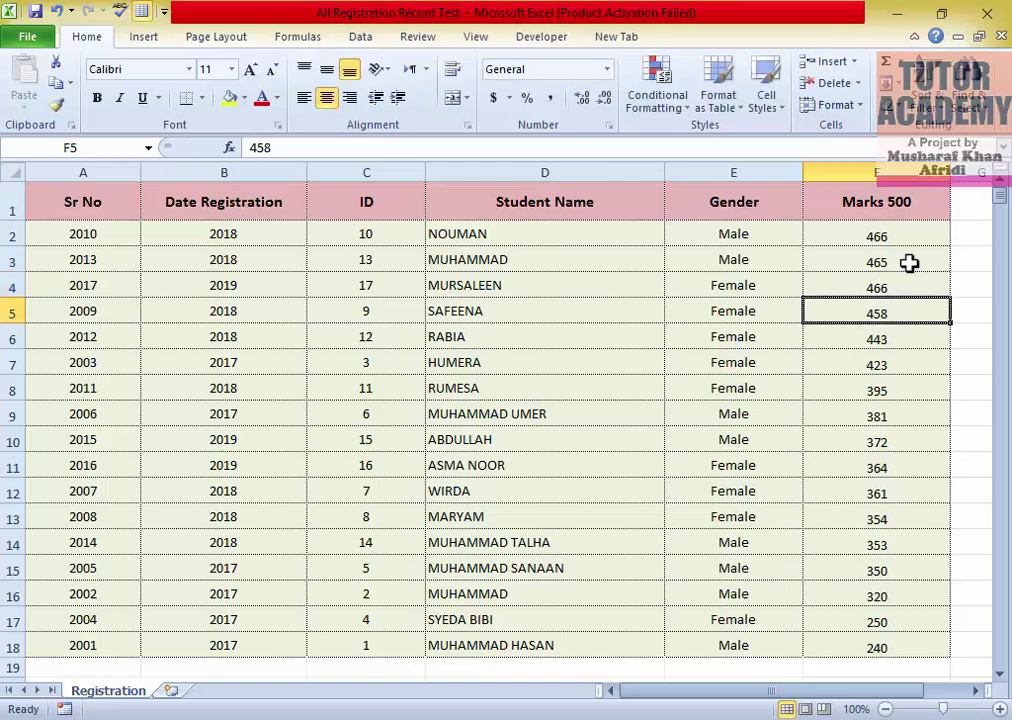
key("Down")
key("Down")
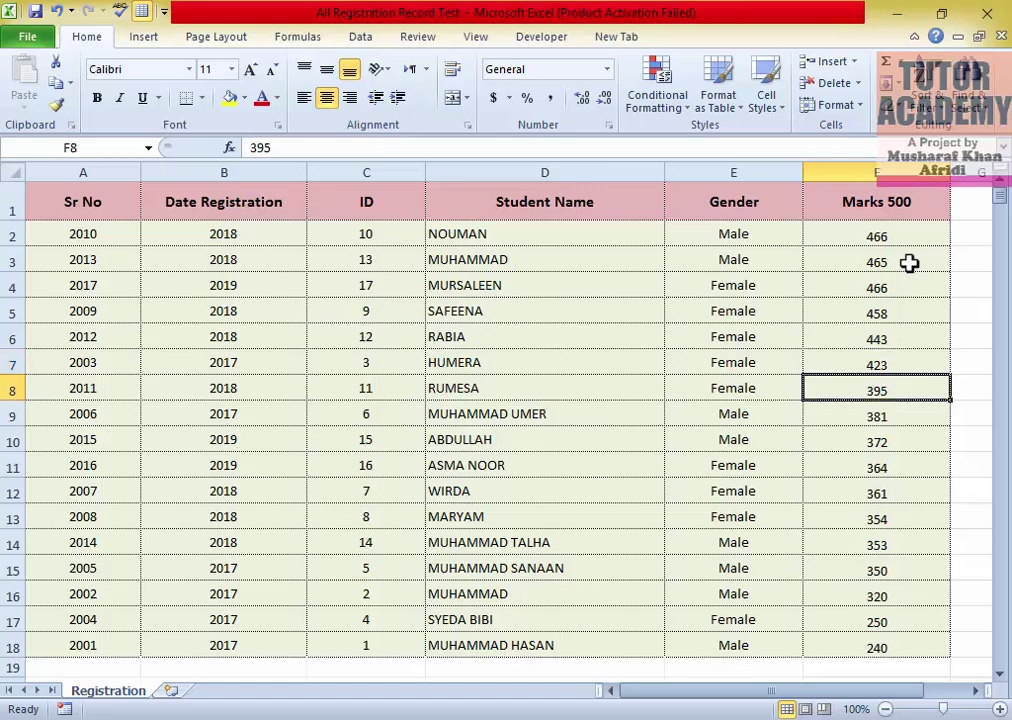
type("466")
key("Return")
key("Return")
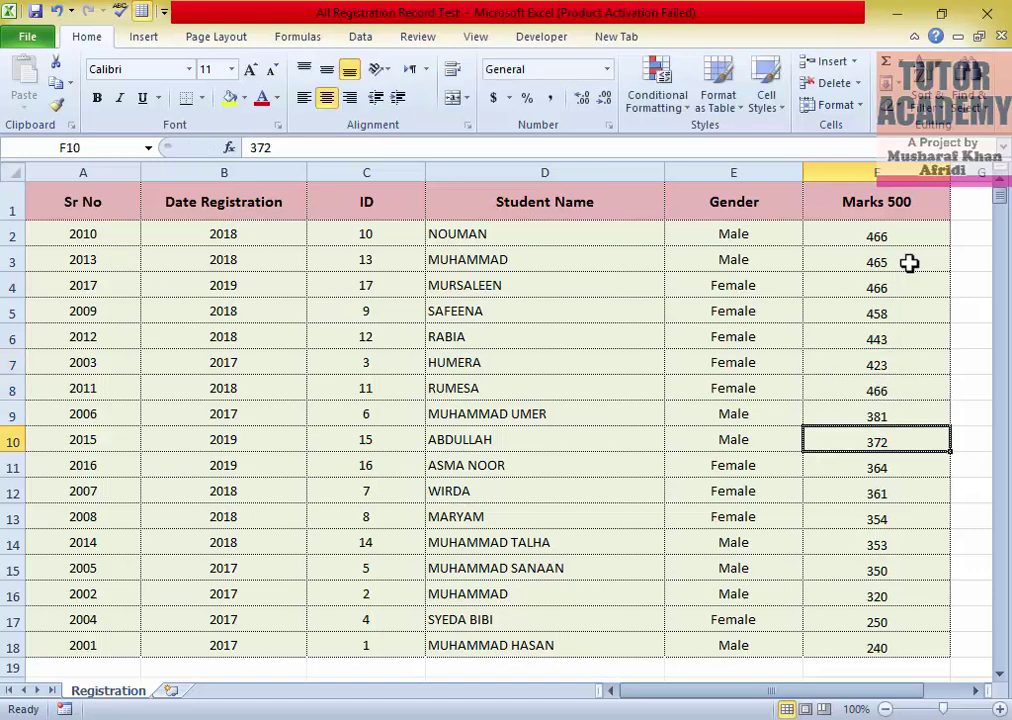
key("Down")
key("Down")
key("Down")
key("Down")
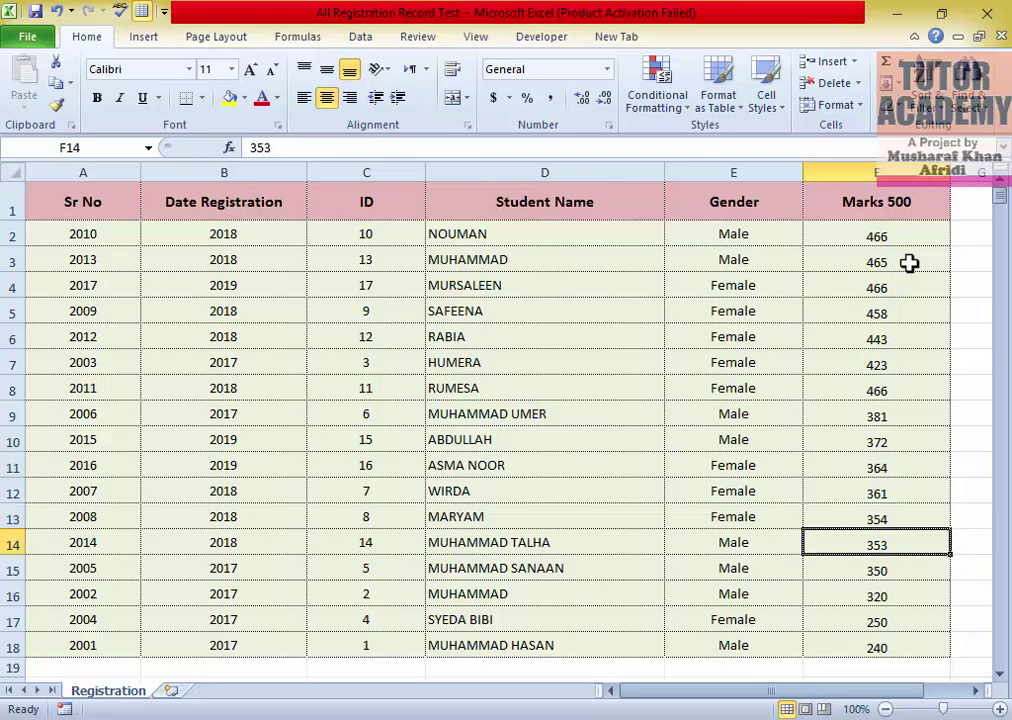
type("466")
key("Return")
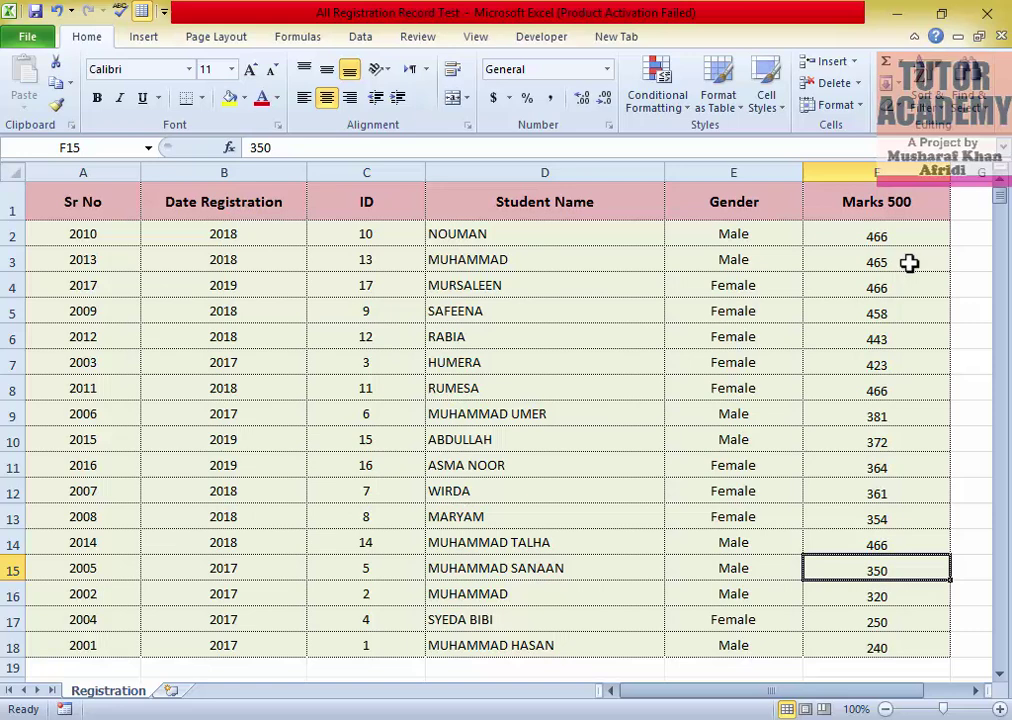
- Change the Marks 500 scores in F15 and F17 to 465
type("4+")
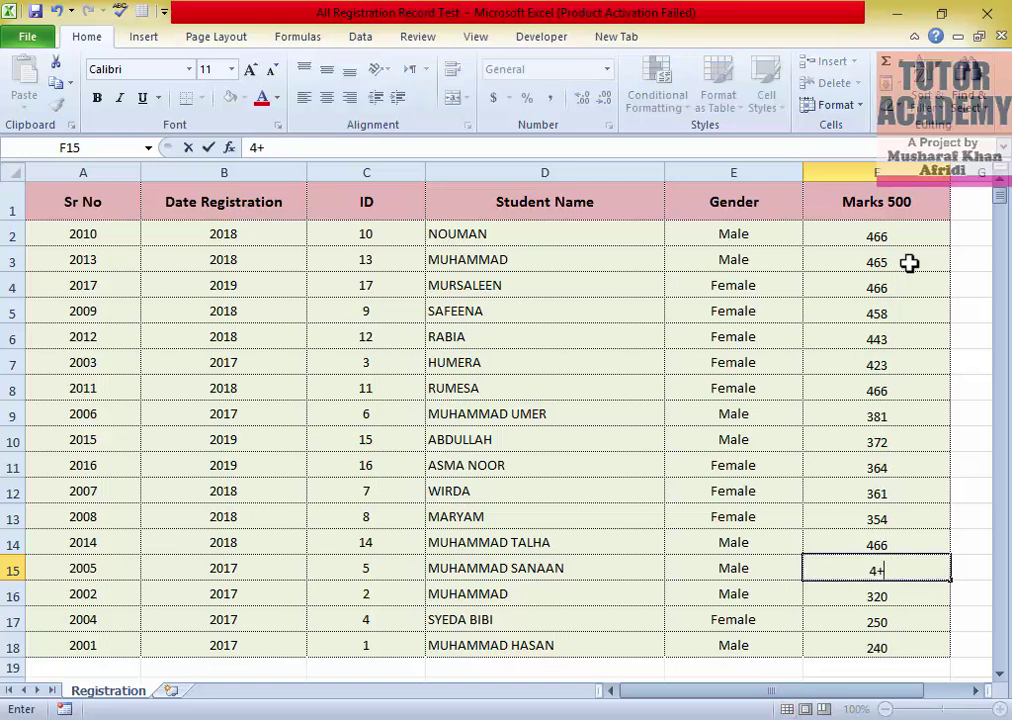
key("BackSpace")
type("65")
key("Return")
key("Return")
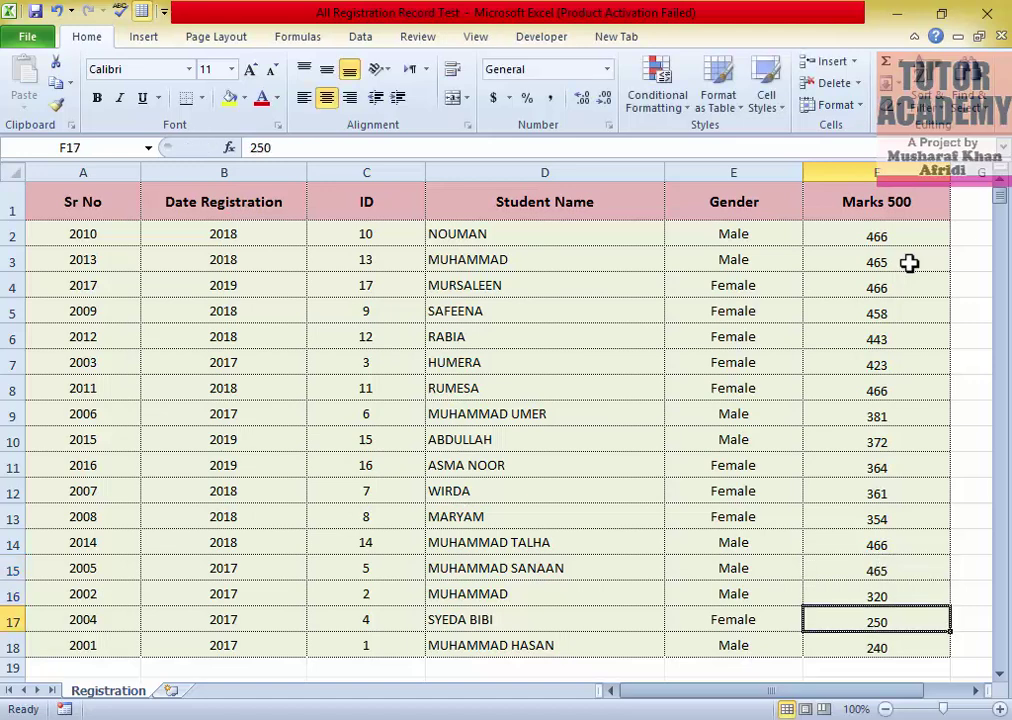
type("465")
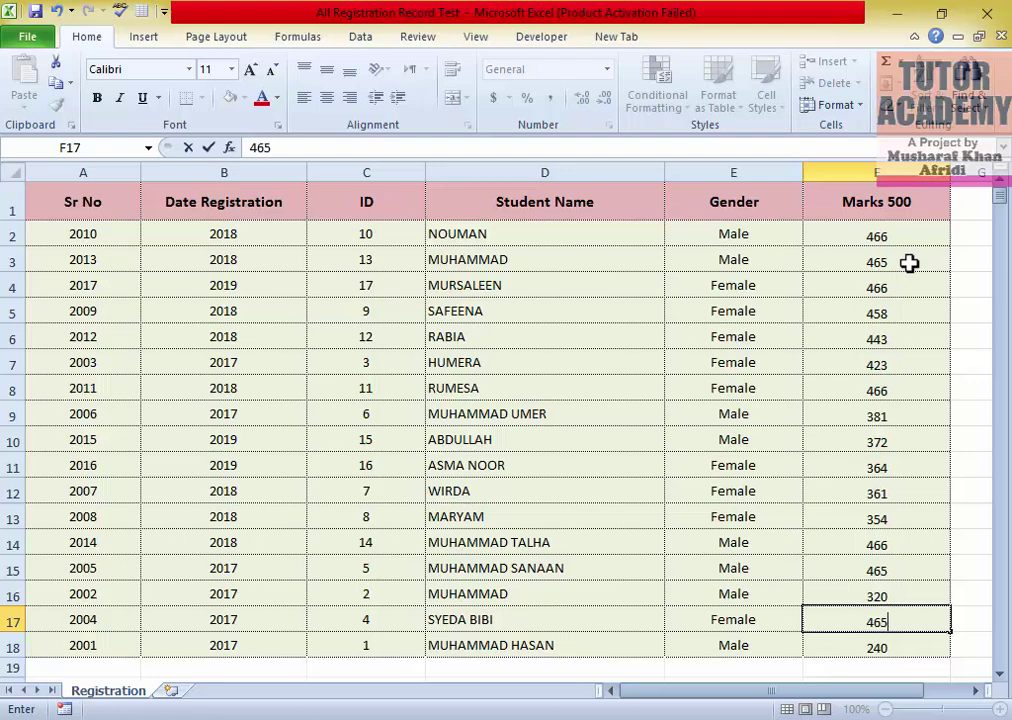
key("Return")
- Reselect the table and reapply the Marks 500 then Gender custom sort
left_click_drag(93, 199, 890, 645)
right_click(569, 379)
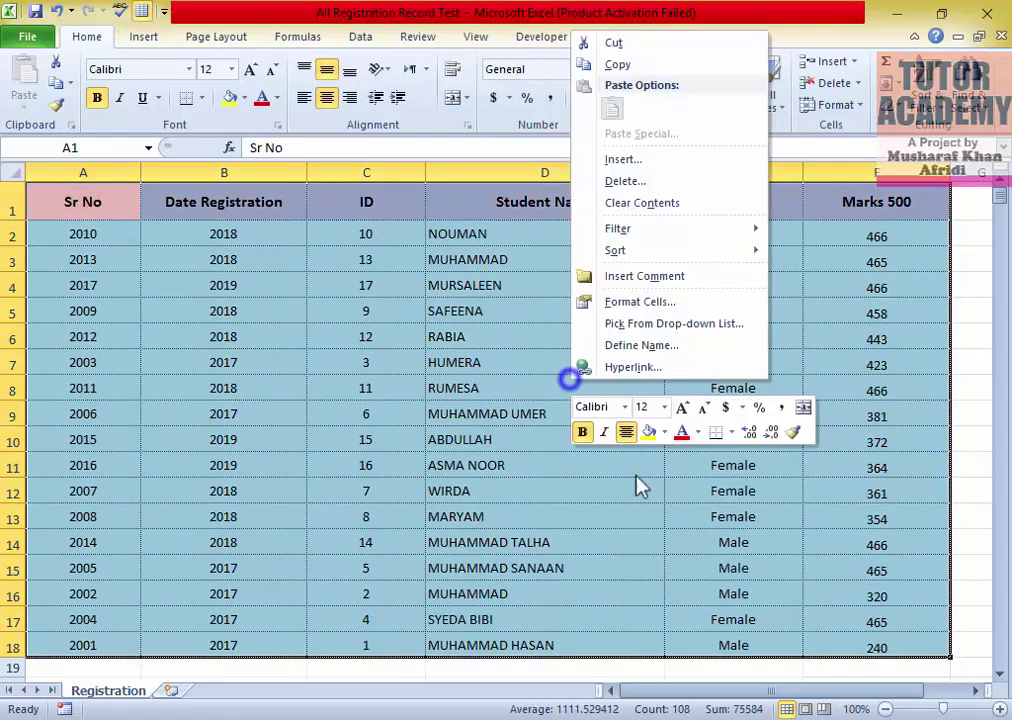
mouse_move(757, 251)
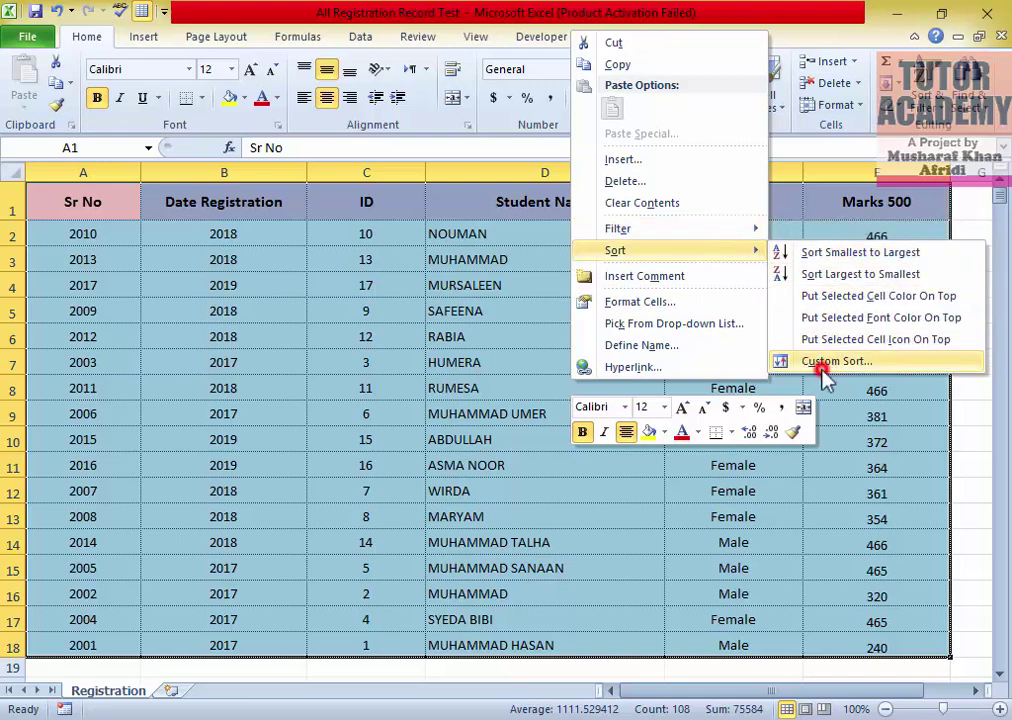
left_click(822, 368)
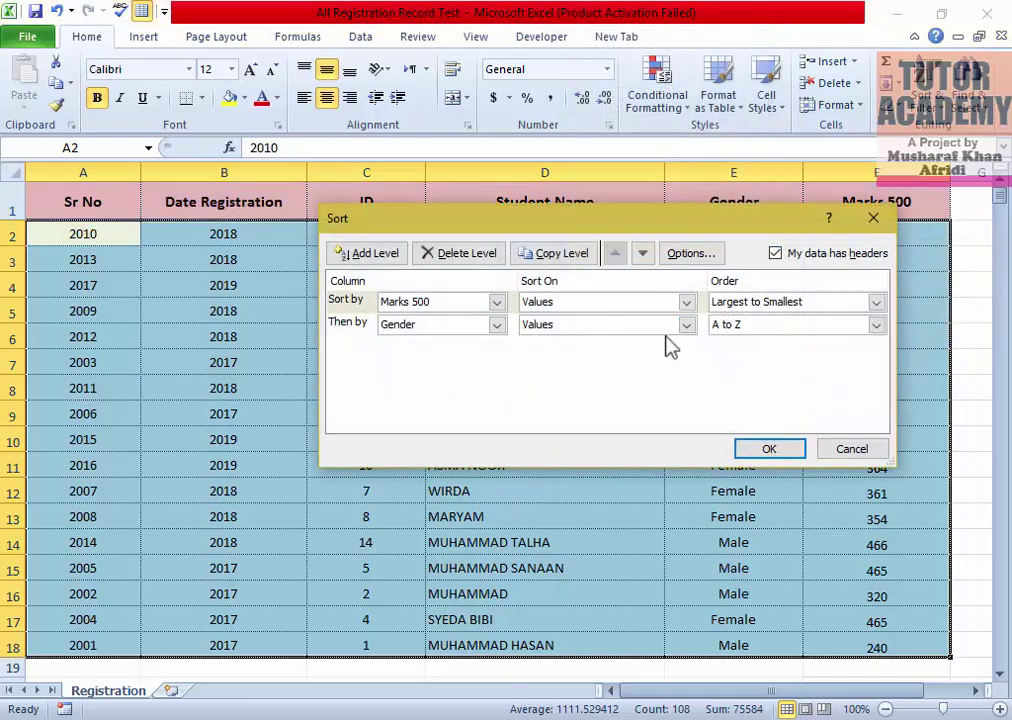
left_click(757, 452)
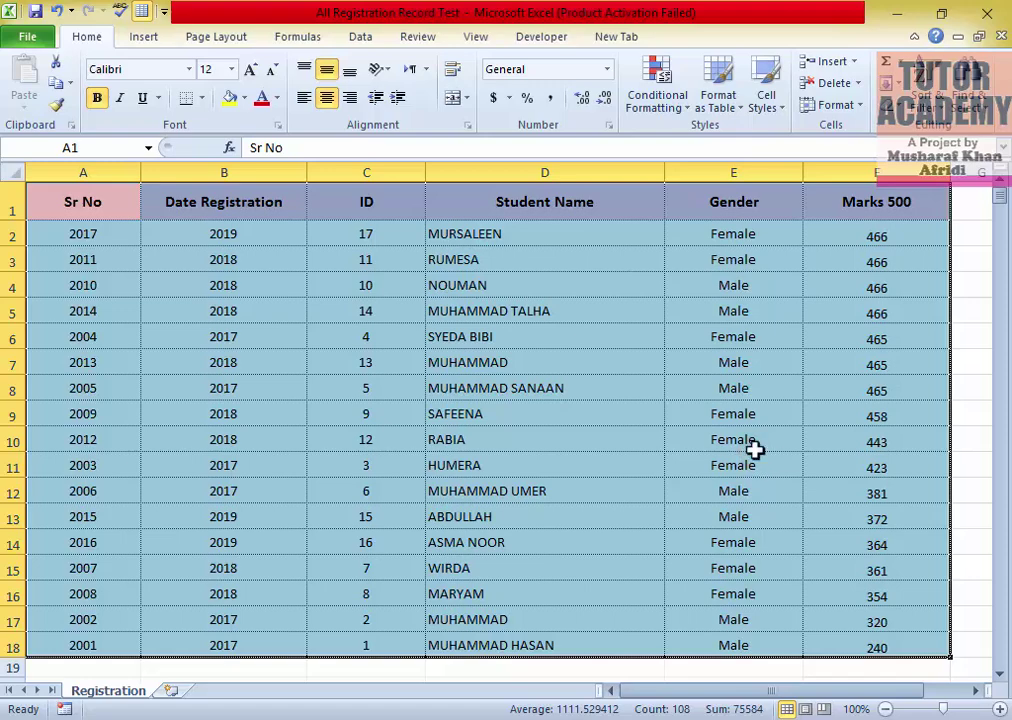
- Open the Custom Sort dialog for the table and move it aside to see the data
right_click(486, 296)
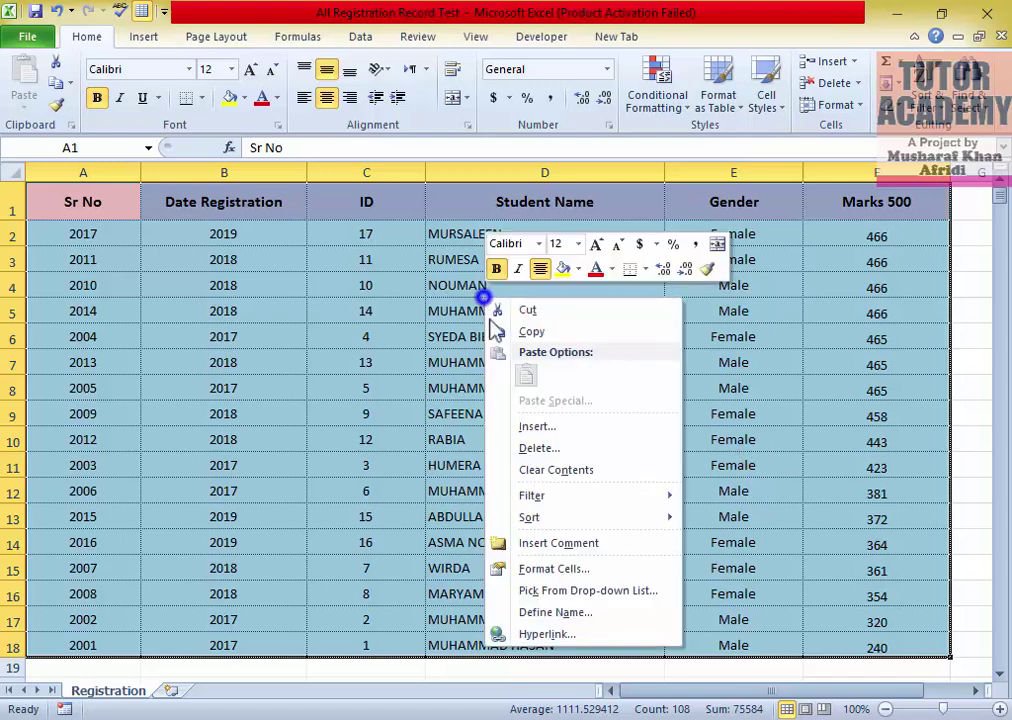
left_click(560, 517)
left_click(748, 628)
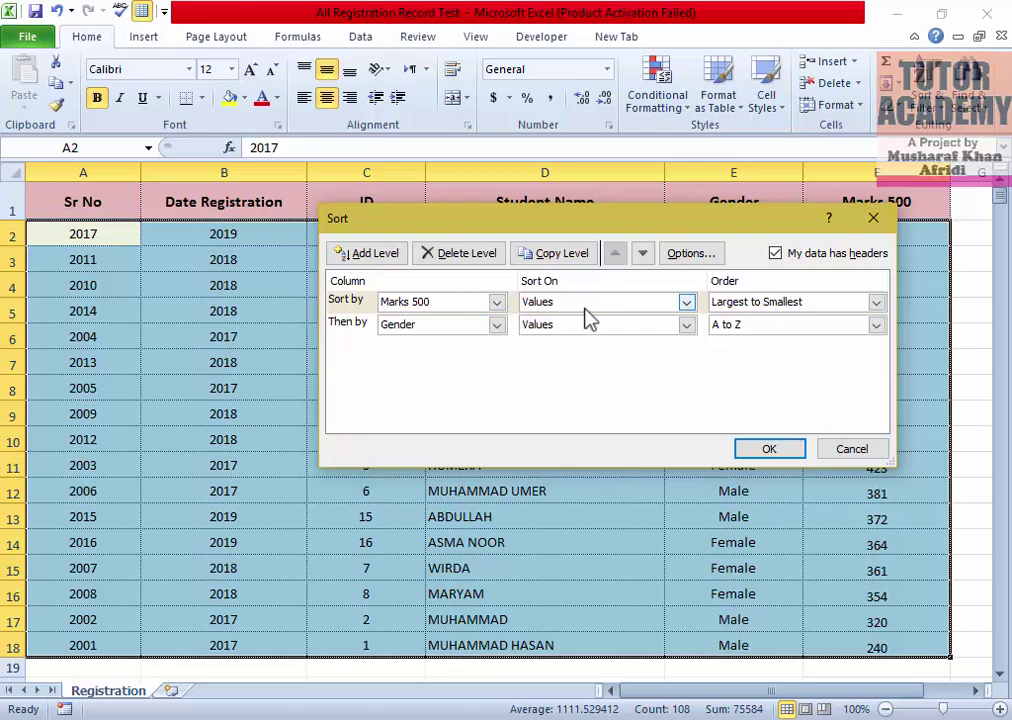
left_click_drag(690, 222, 428, 236)
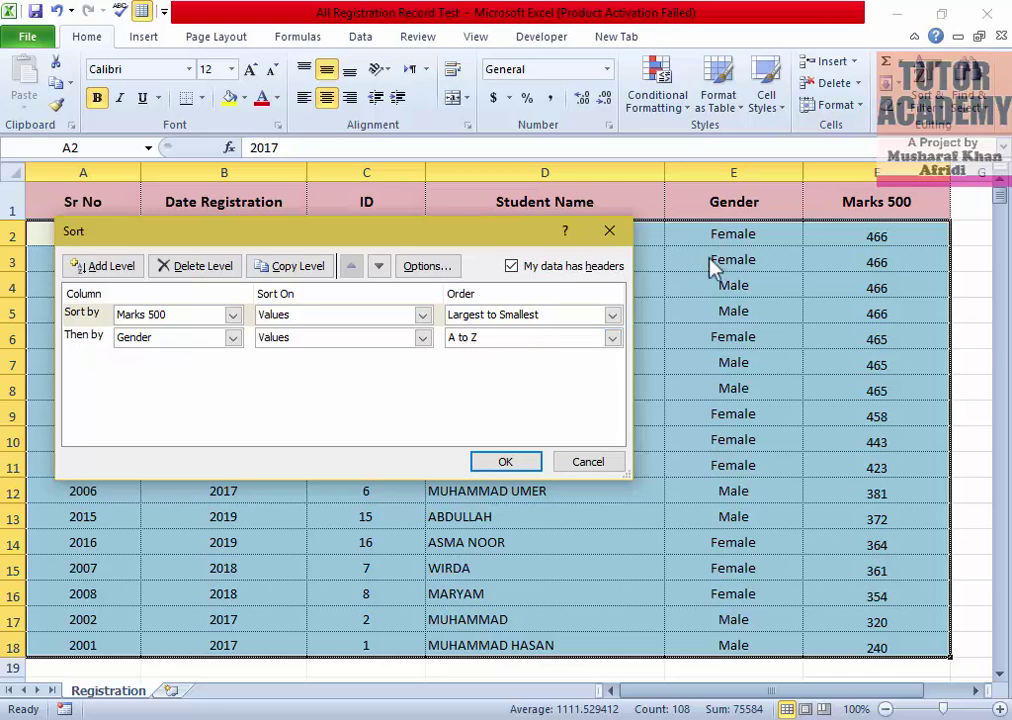
- Add a third level, keep Gender second, sort ID Smallest to Largest, and apply
left_click(95, 265)
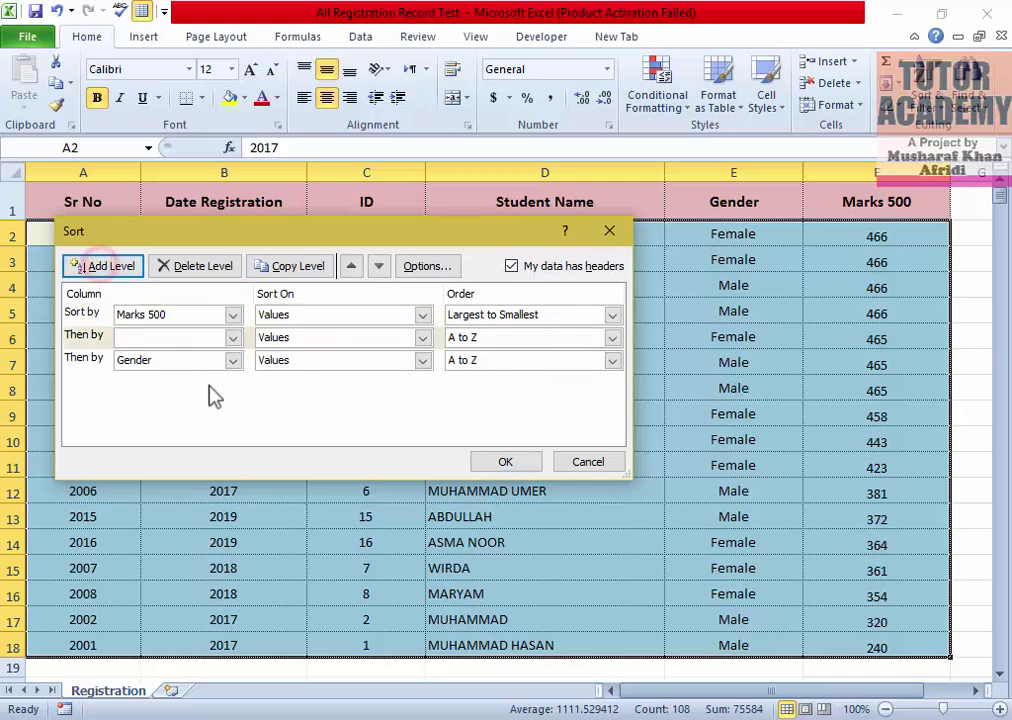
left_click(130, 360)
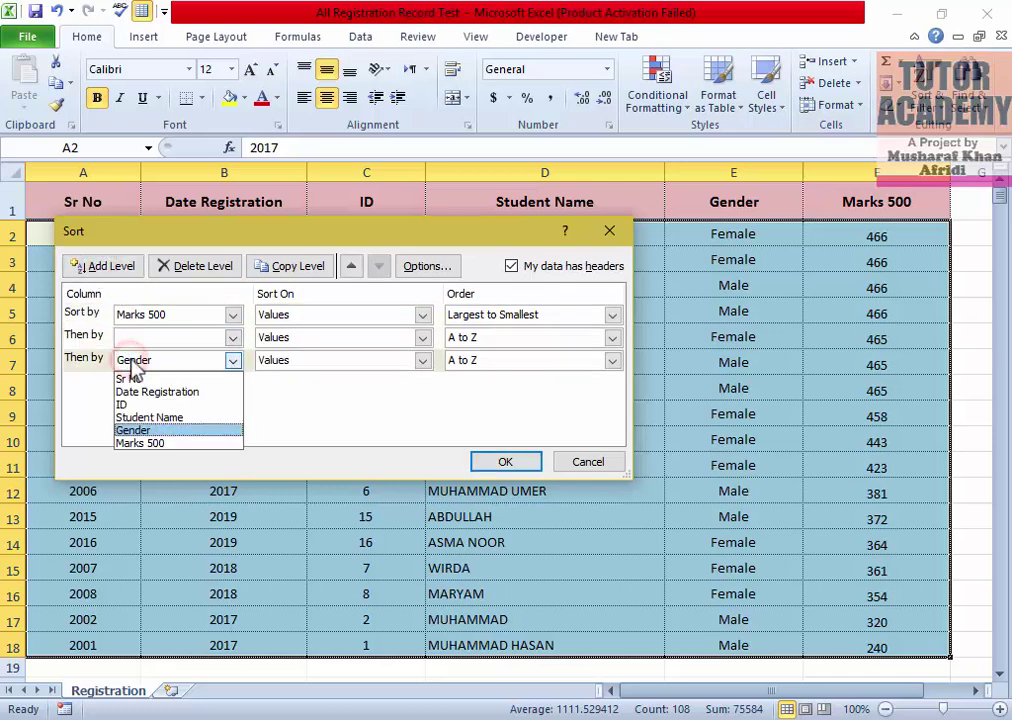
left_click(318, 427)
left_click(353, 266)
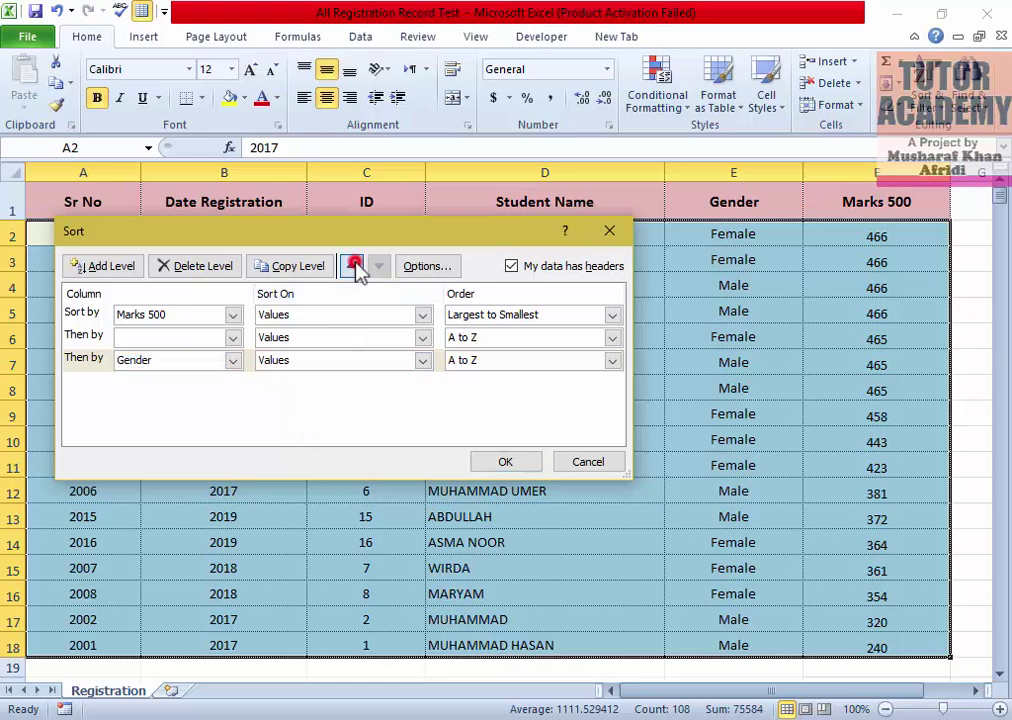
left_click(232, 360)
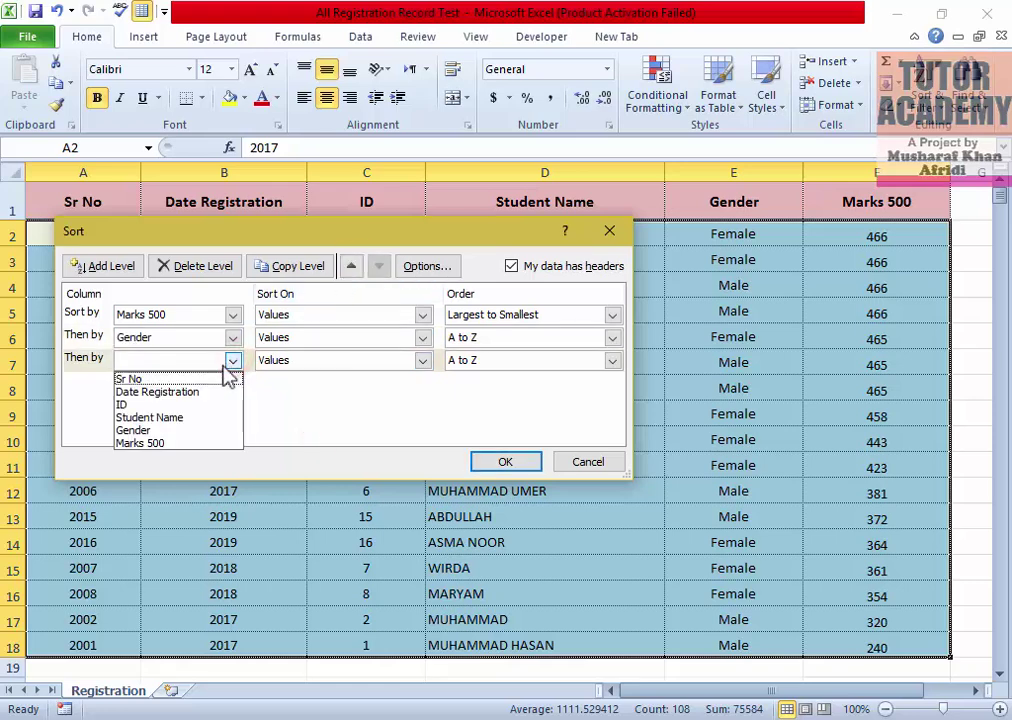
left_click(127, 405)
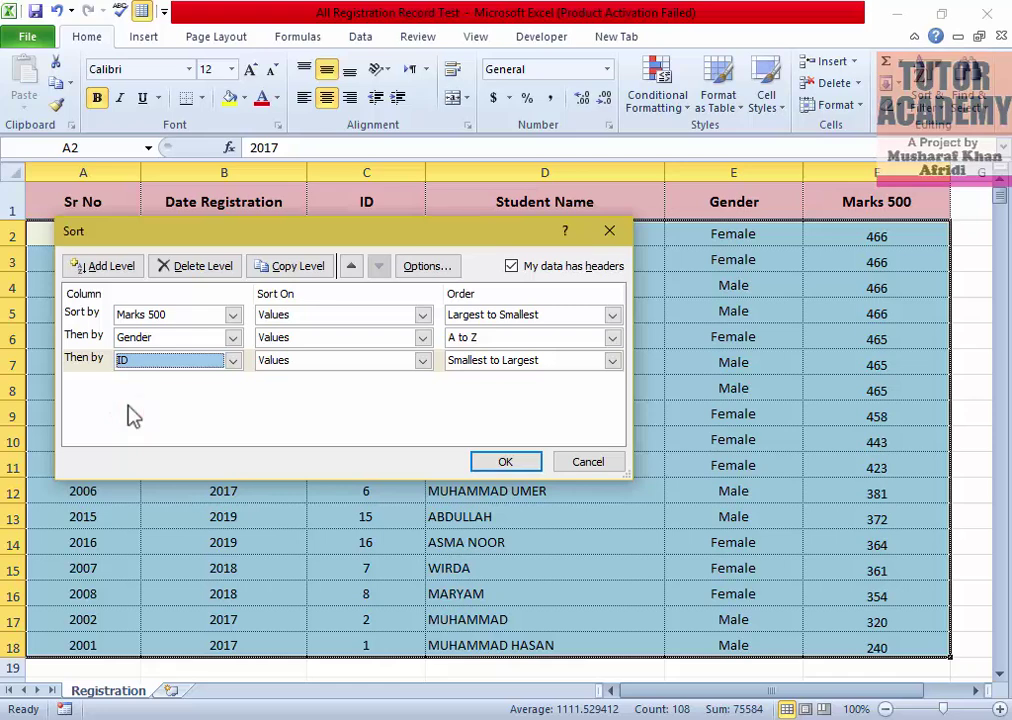
left_click(503, 463)
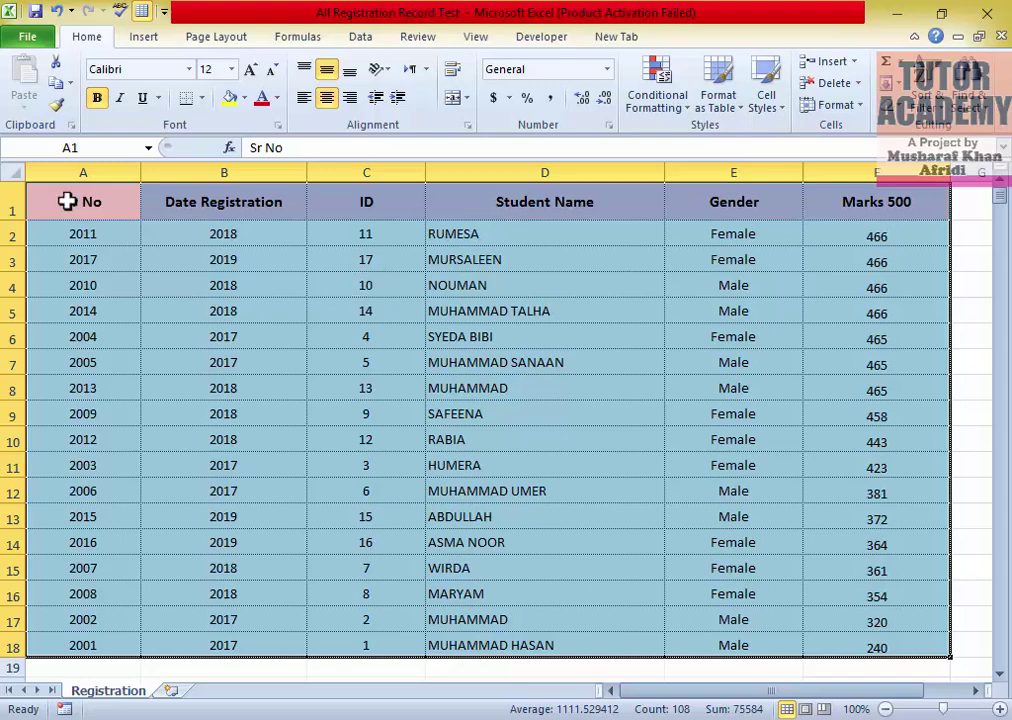
- Select the student table A1:F18 and bring up the Custom Sort settings
left_click_drag(67, 201, 861, 643)
right_click(452, 240)
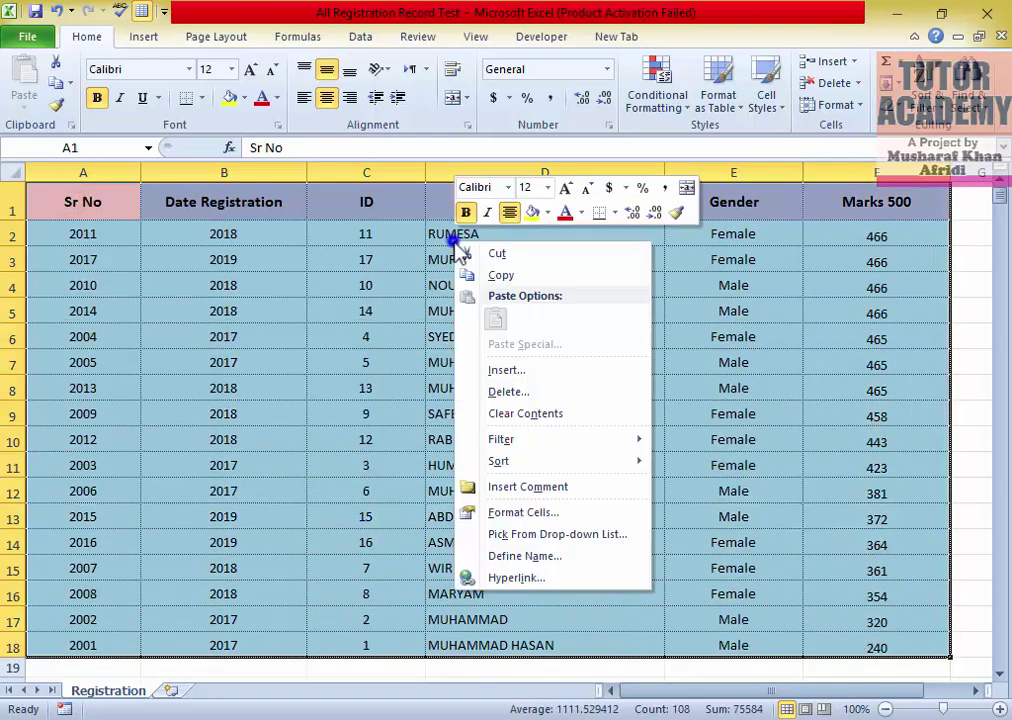
left_click(530, 461)
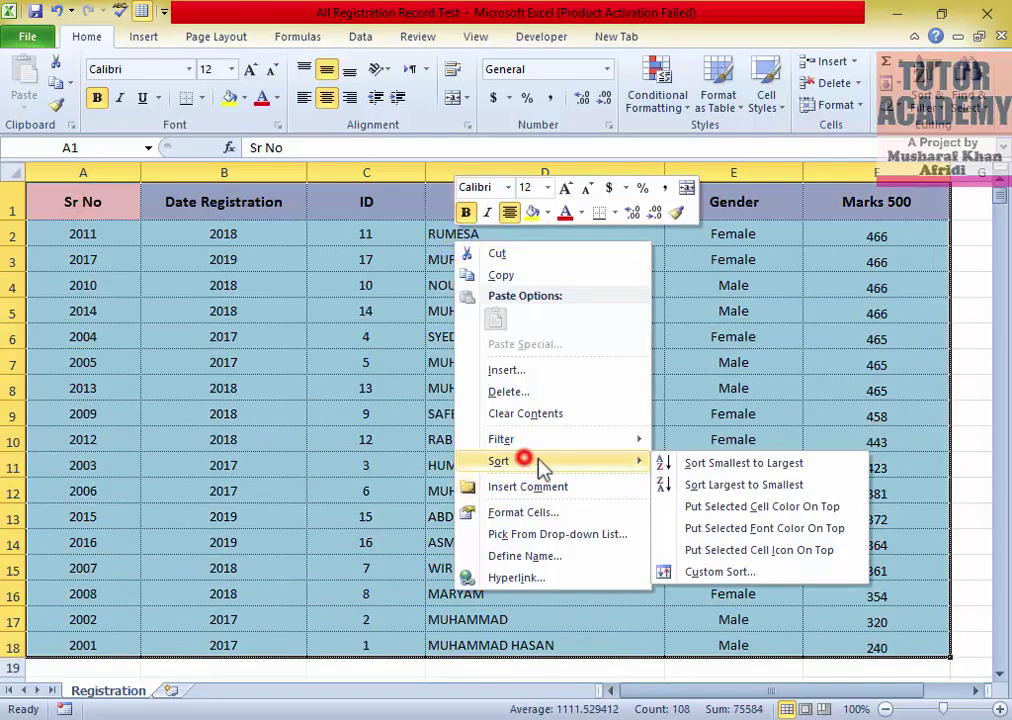
left_click(690, 578)
- Move the Gender level up to become the first sort level
left_click(200, 337)
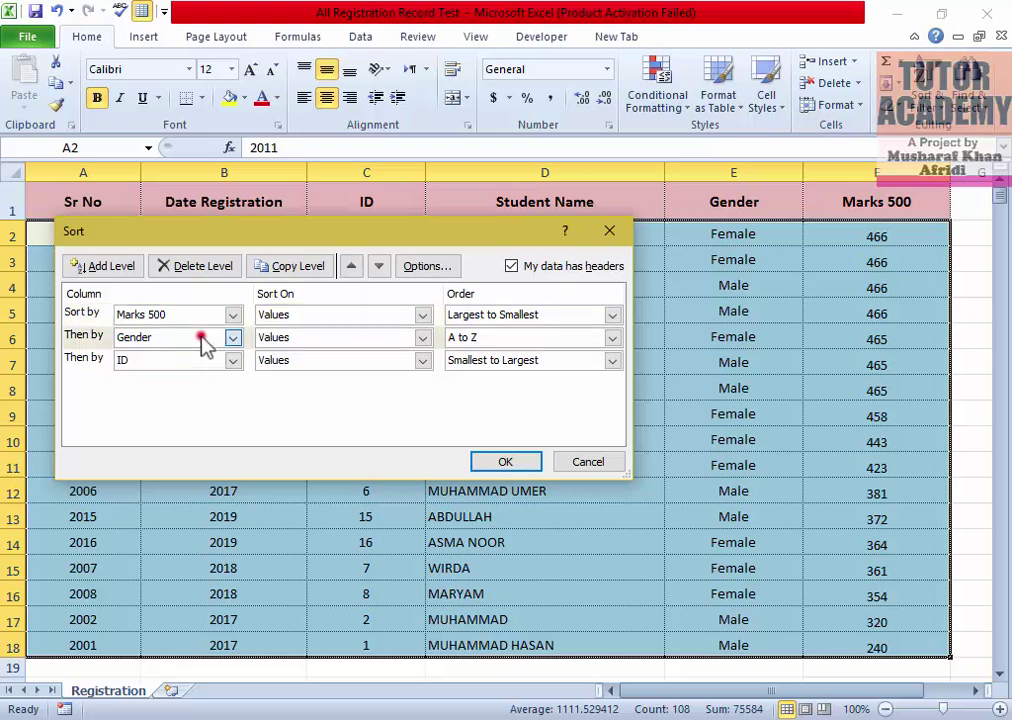
left_click(307, 421)
left_click(357, 265)
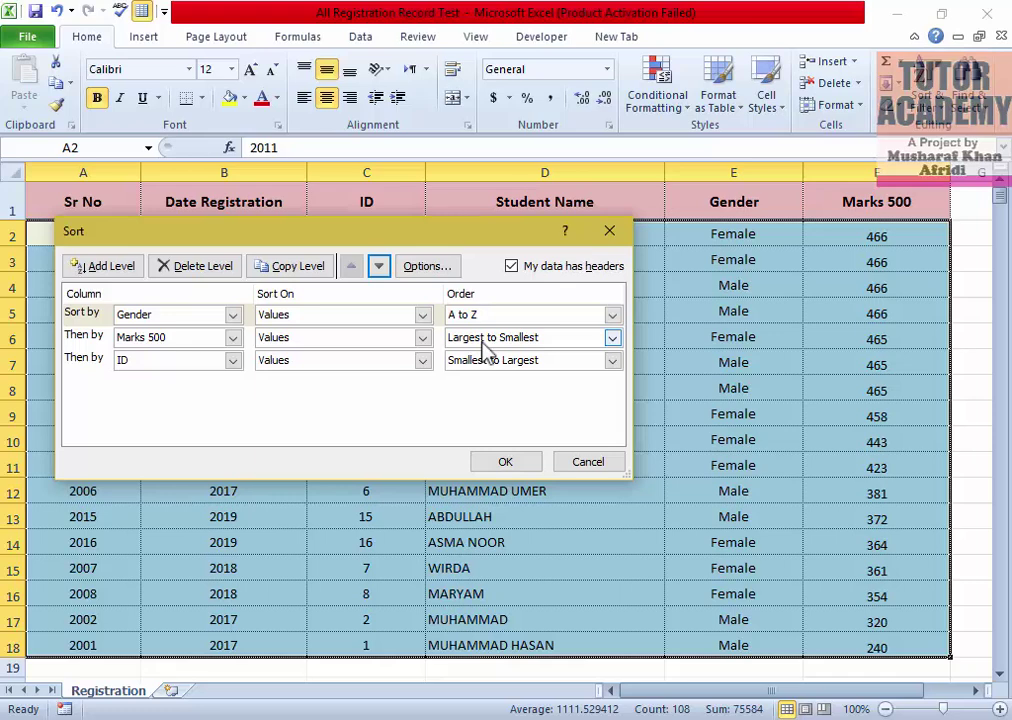
- Make Date Registration the third sort level and add ID as a fourth level
left_click(232, 361)
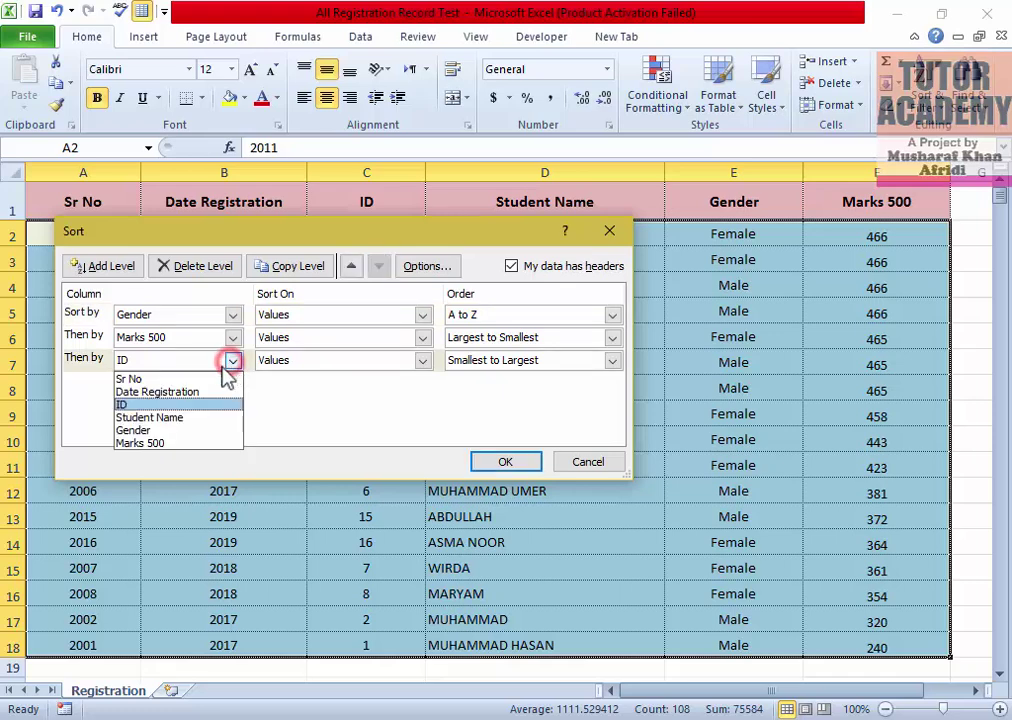
left_click(195, 393)
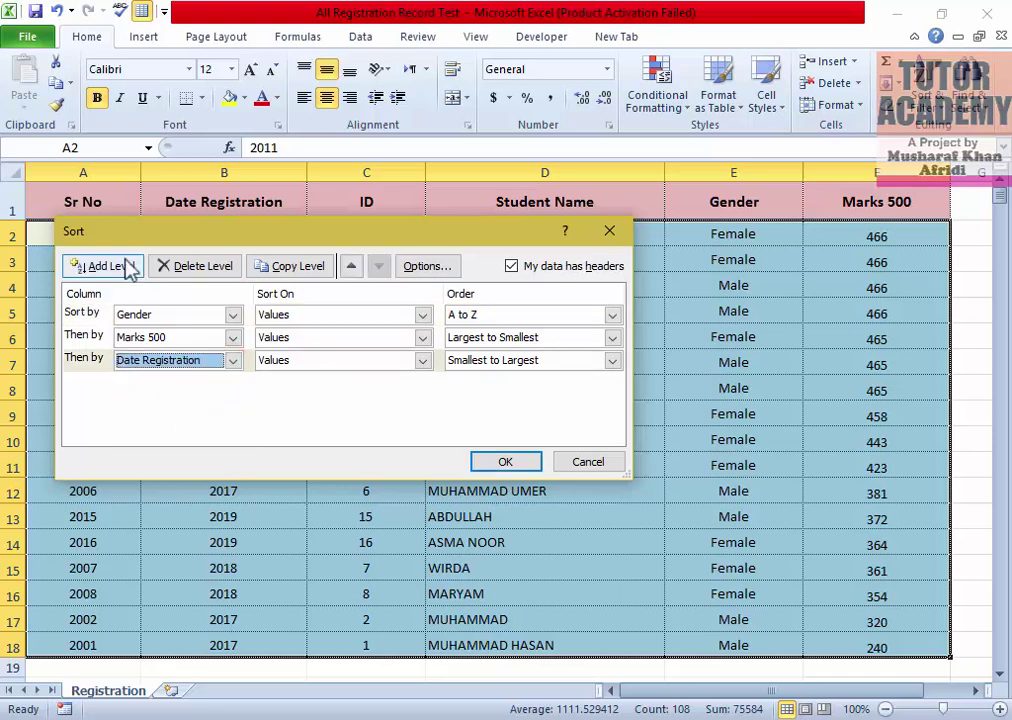
left_click(125, 266)
left_click(233, 384)
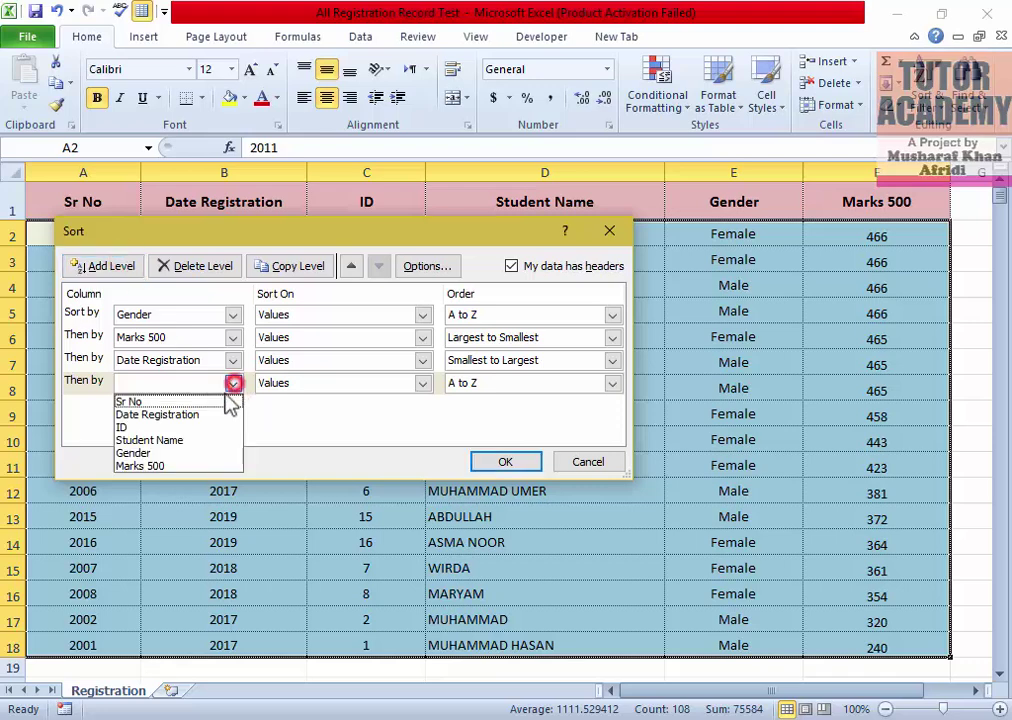
left_click(175, 427)
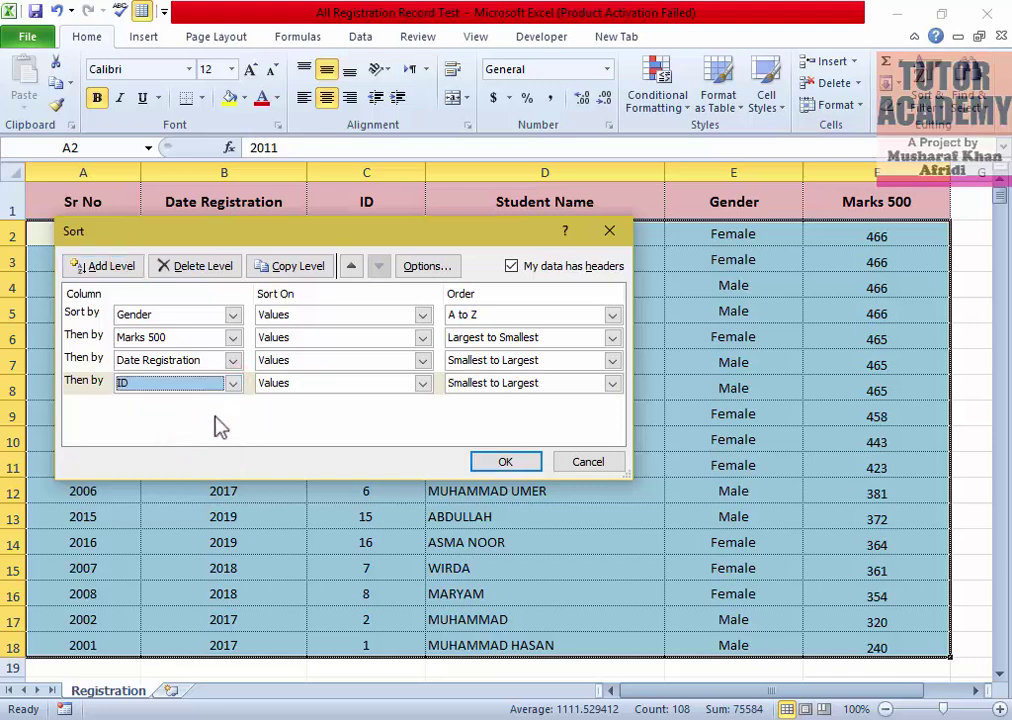
- Order Date Registration largest to smallest and Gender Z to A
left_click(468, 362)
left_click(468, 392)
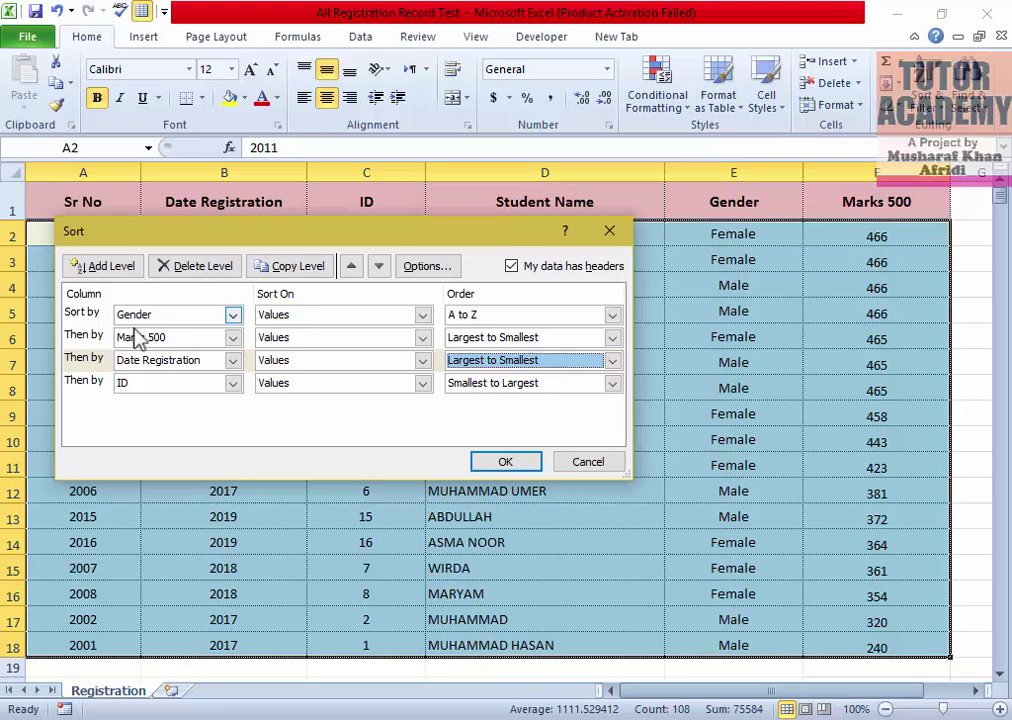
left_click(503, 316)
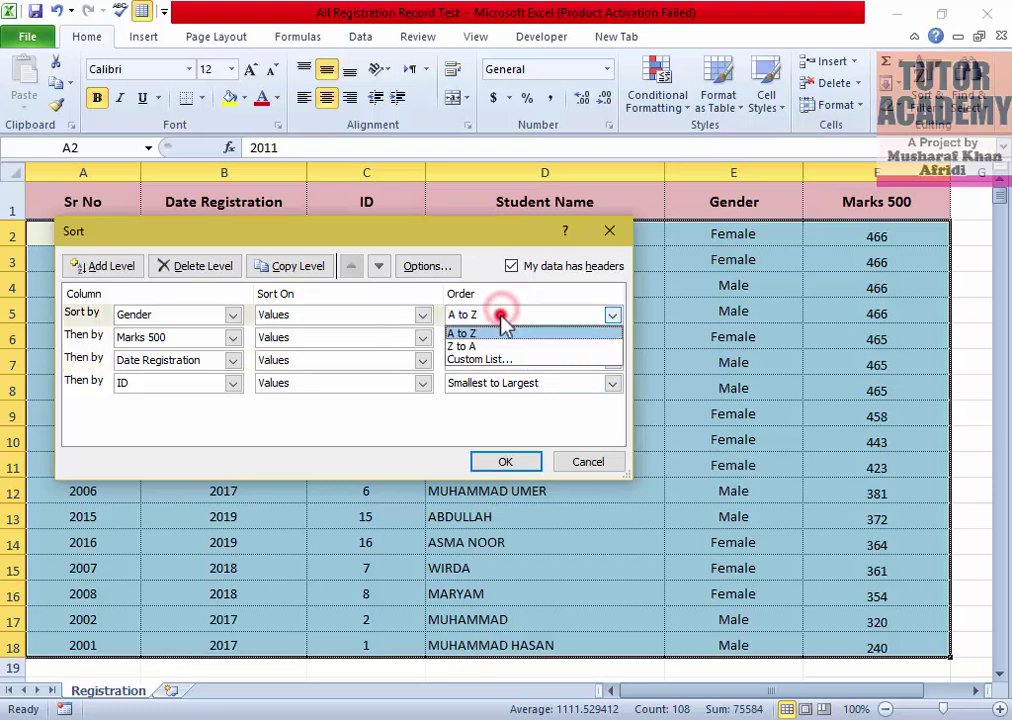
left_click(476, 341)
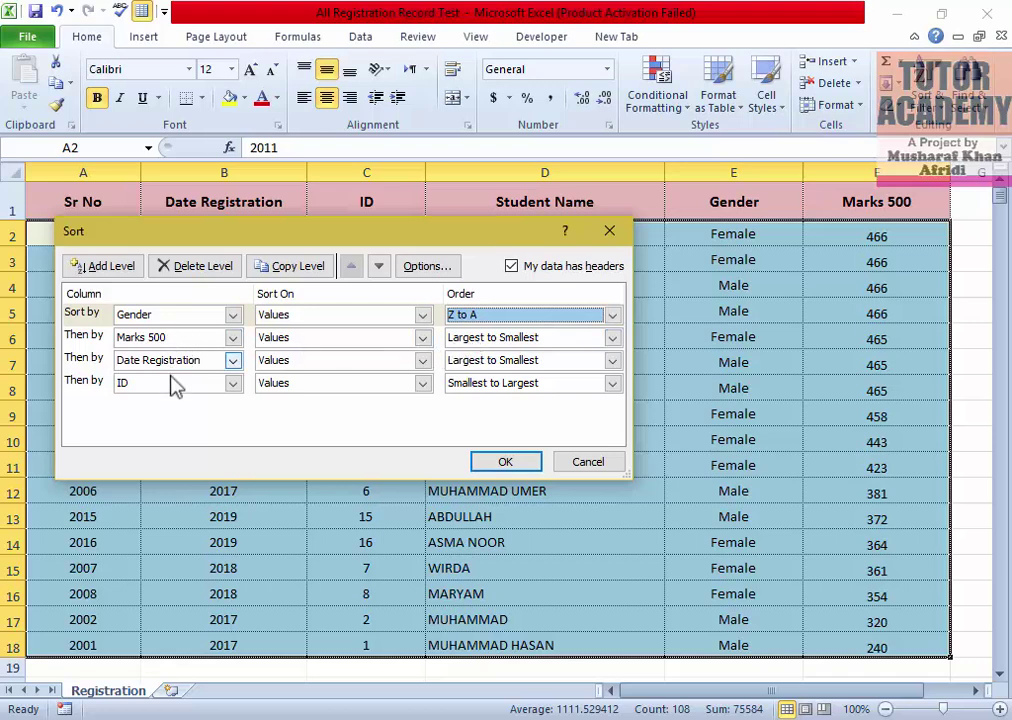
- Apply the four-level sort: Gender Z to A, Marks 500, Date Registration, then ID
left_click(505, 462)
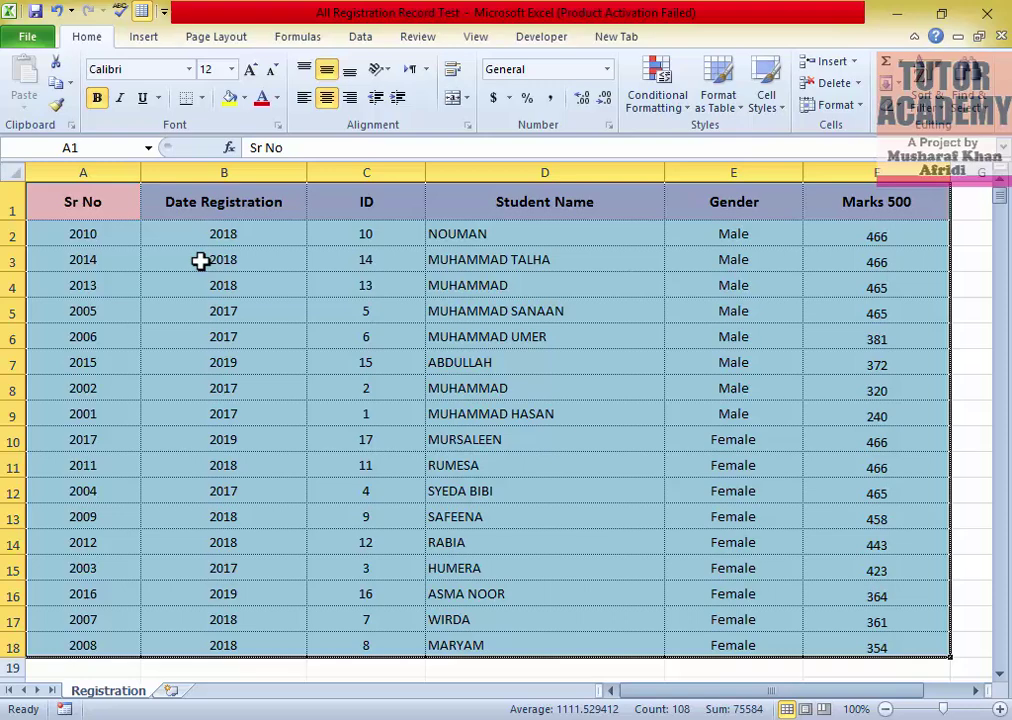
- Replace Date Registration with Sr No as the third sort level and apply the sort
right_click(262, 222)
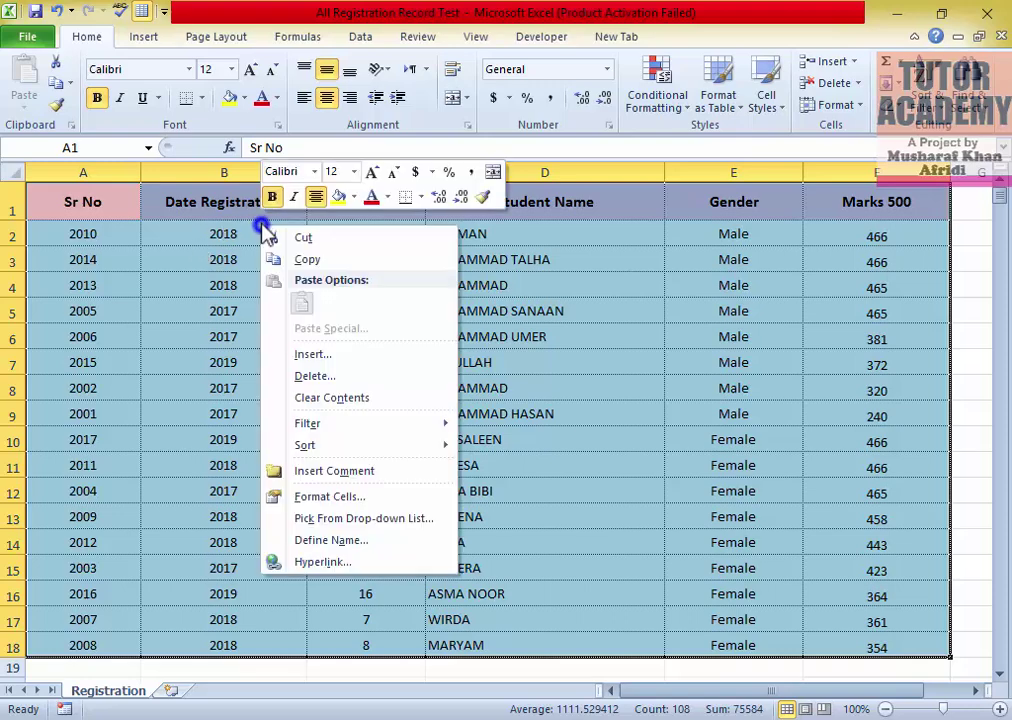
mouse_move(378, 444)
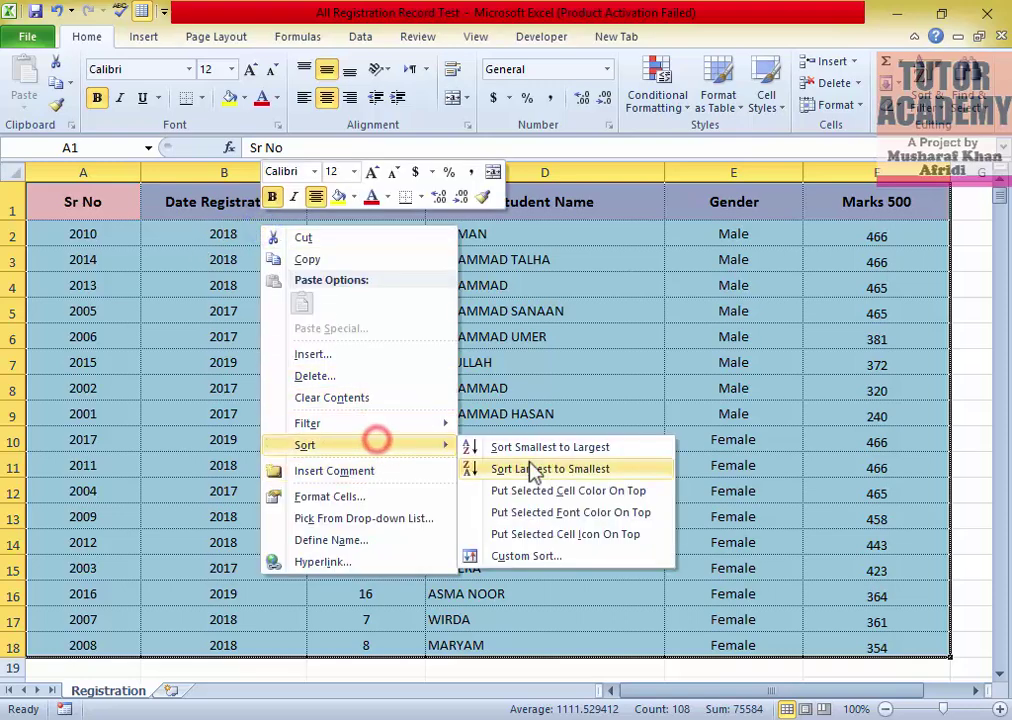
left_click(512, 556)
left_click(233, 360)
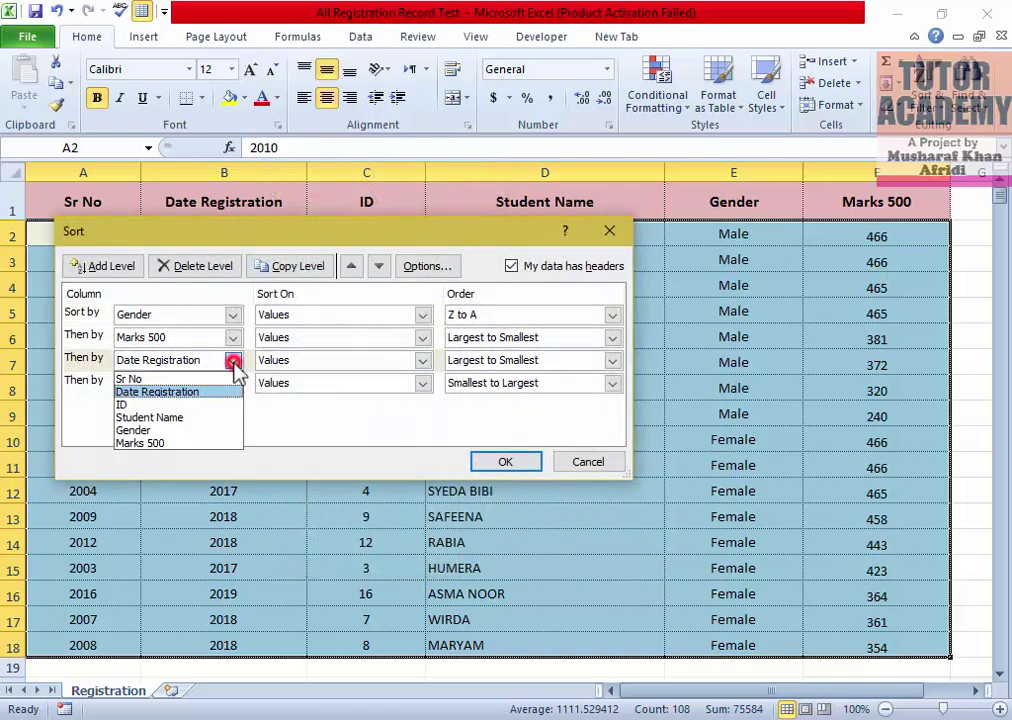
left_click(163, 381)
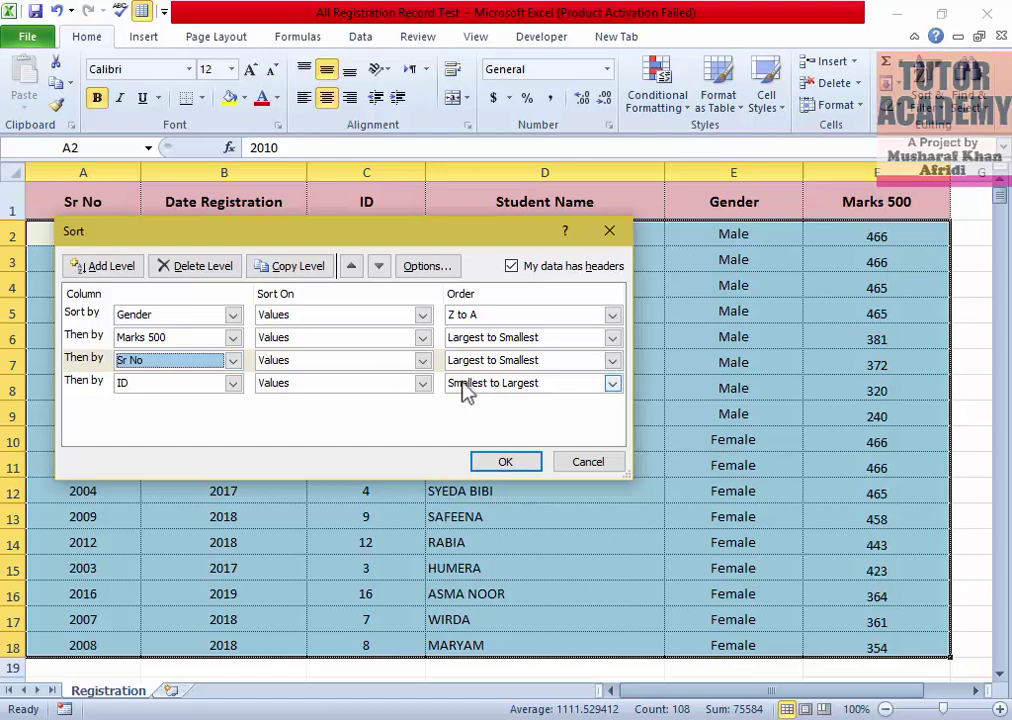
left_click(500, 467)
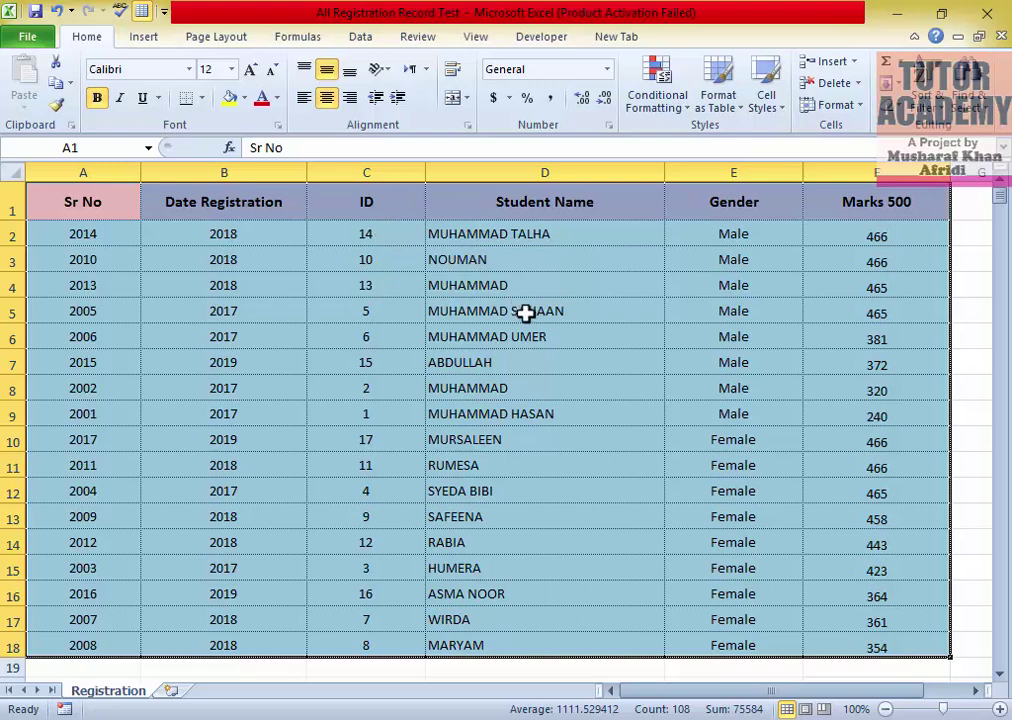
- Reopen Custom Sort and delete the Gender, Marks 500, Sr No and ID levels
right_click(481, 283)
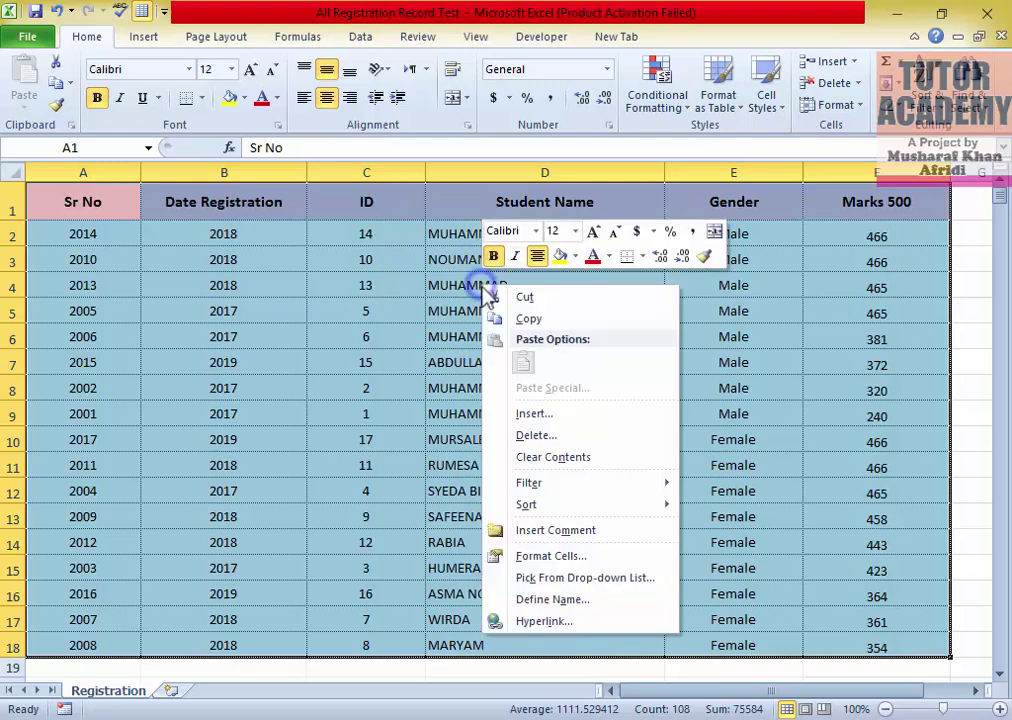
mouse_move(555, 506)
left_click(720, 614)
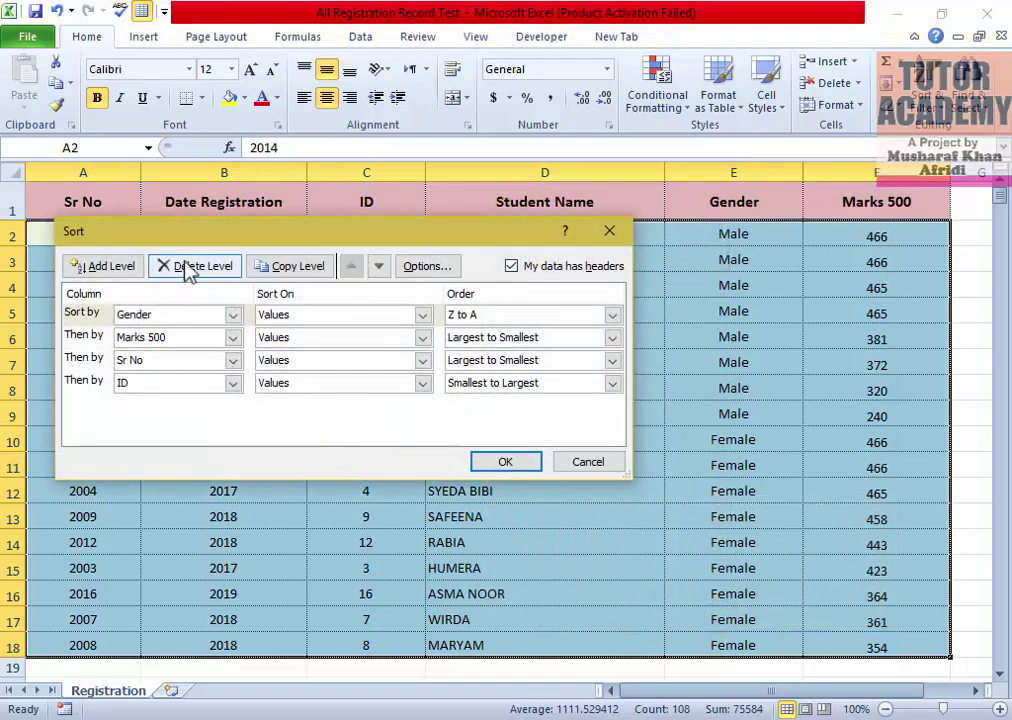
left_click(190, 266)
left_click(190, 266)
left_click(190, 266)
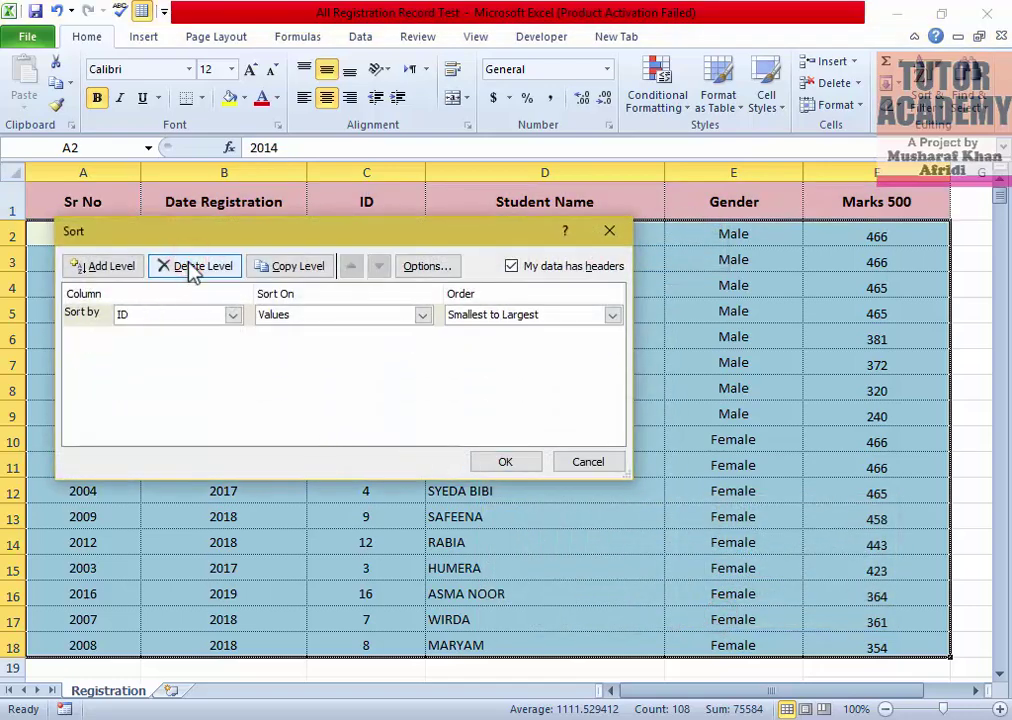
left_click(192, 268)
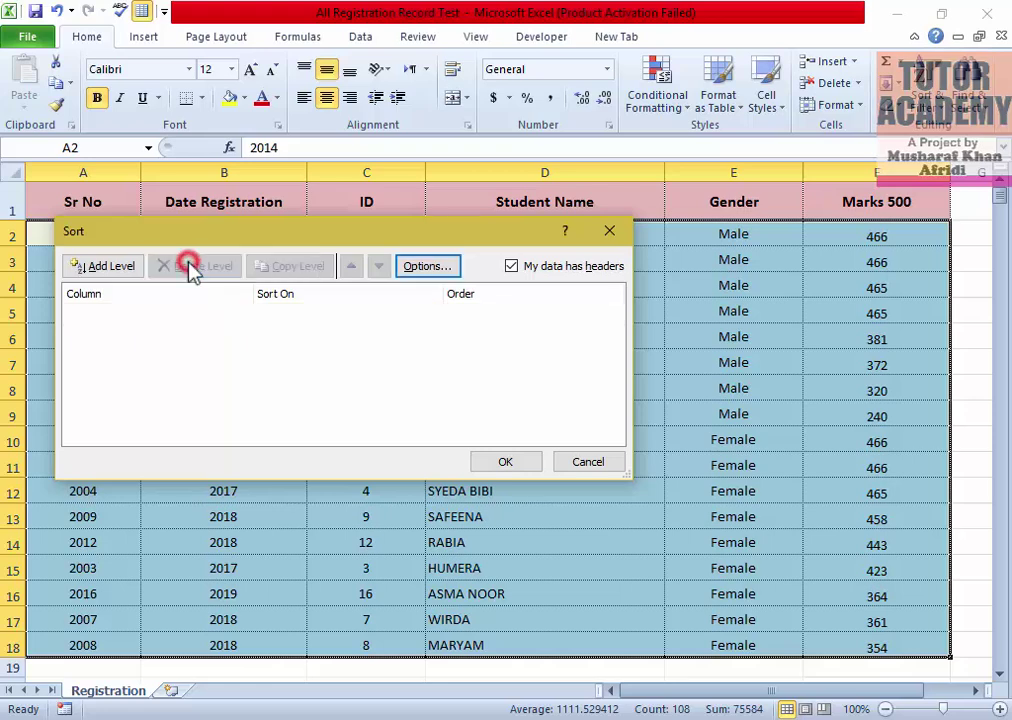
- Sort the table by a single ID level, then select cell B2
left_click(110, 268)
left_click(232, 315)
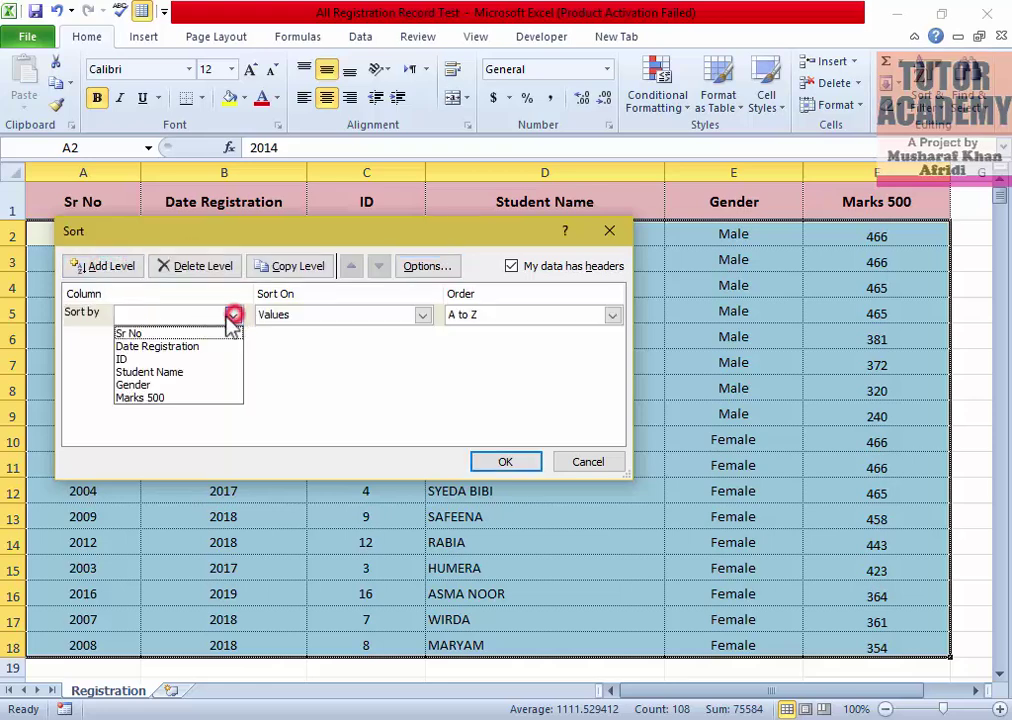
left_click(172, 358)
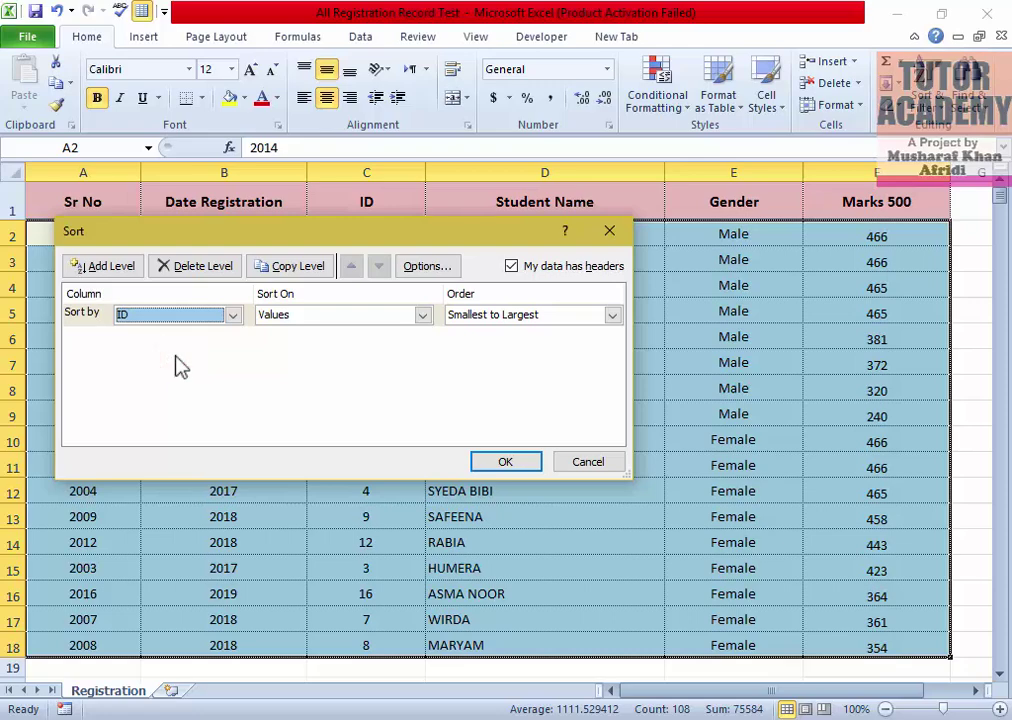
left_click(504, 465)
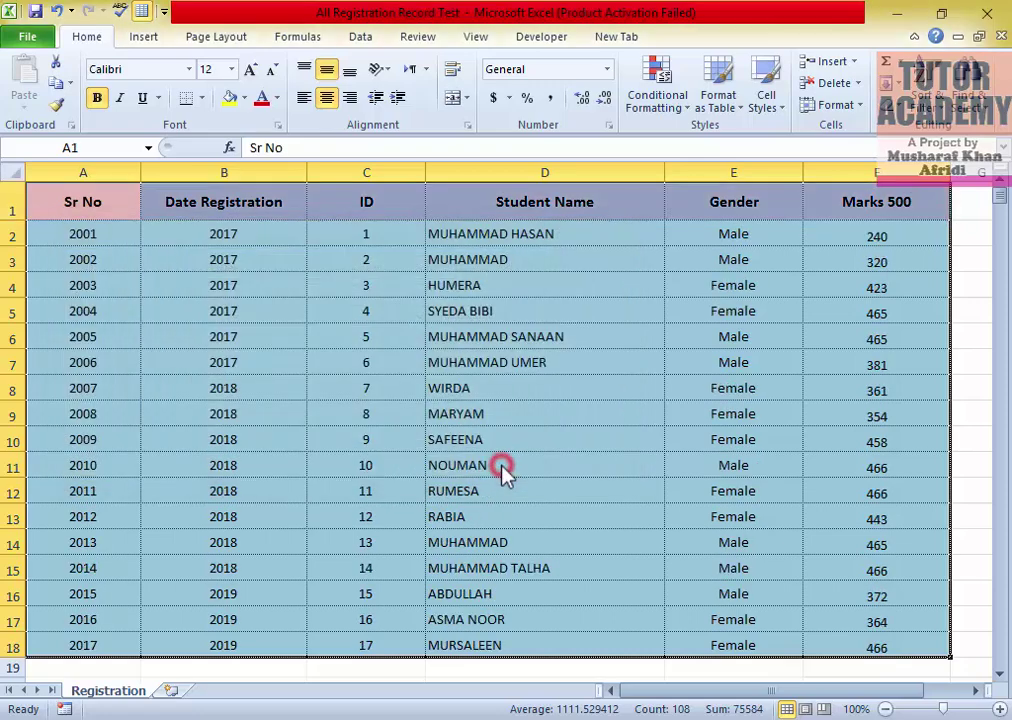
left_click(242, 234)
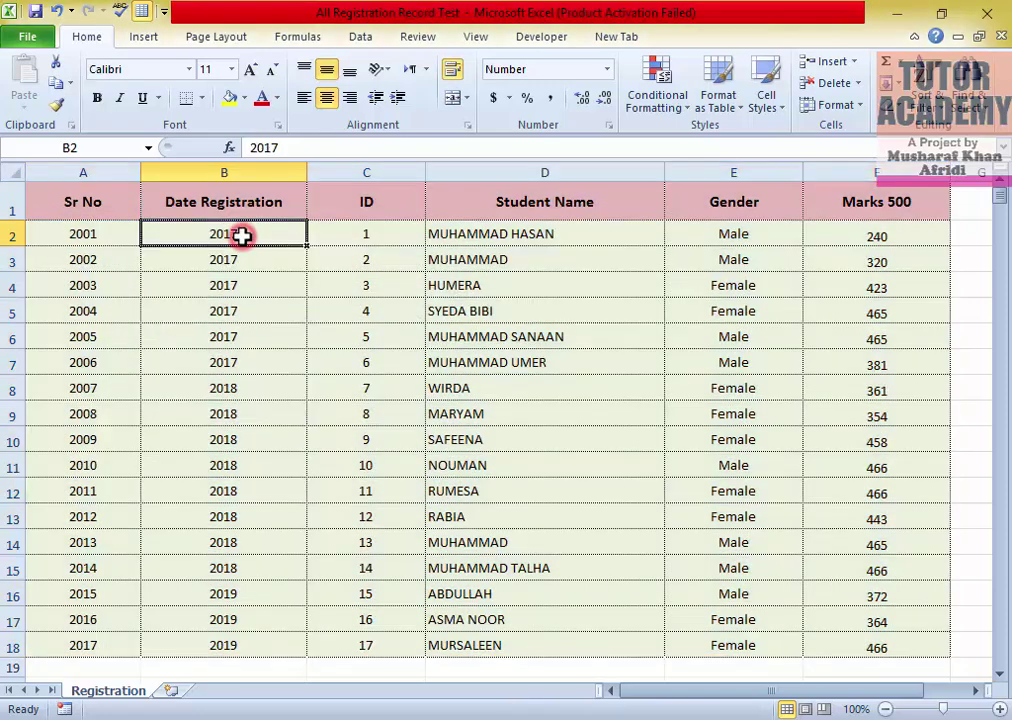